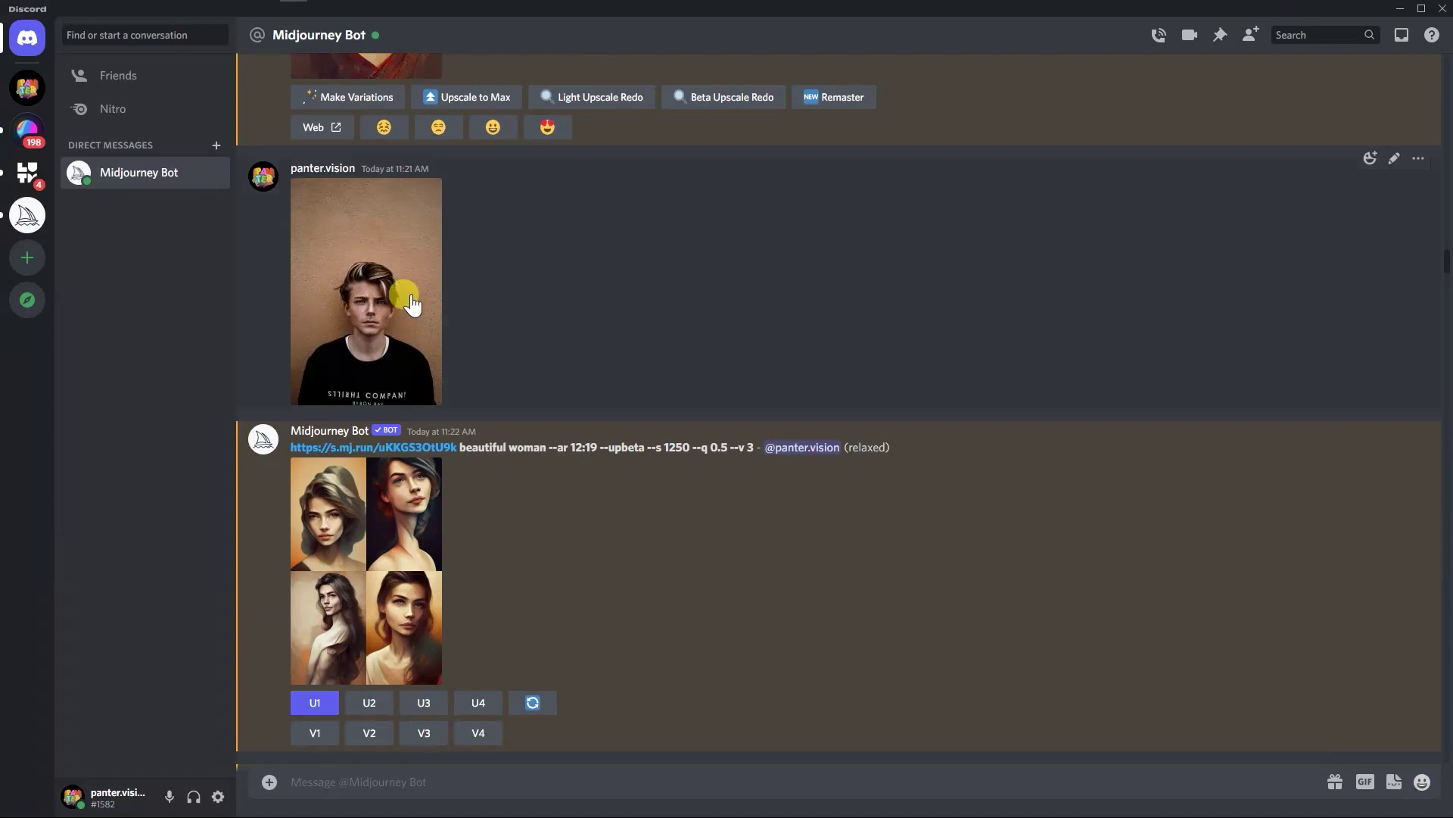
View the reference portrait of the young man in the black sweater at enlarged size.
{"action": "left_click", "coordinate": [385, 288]}
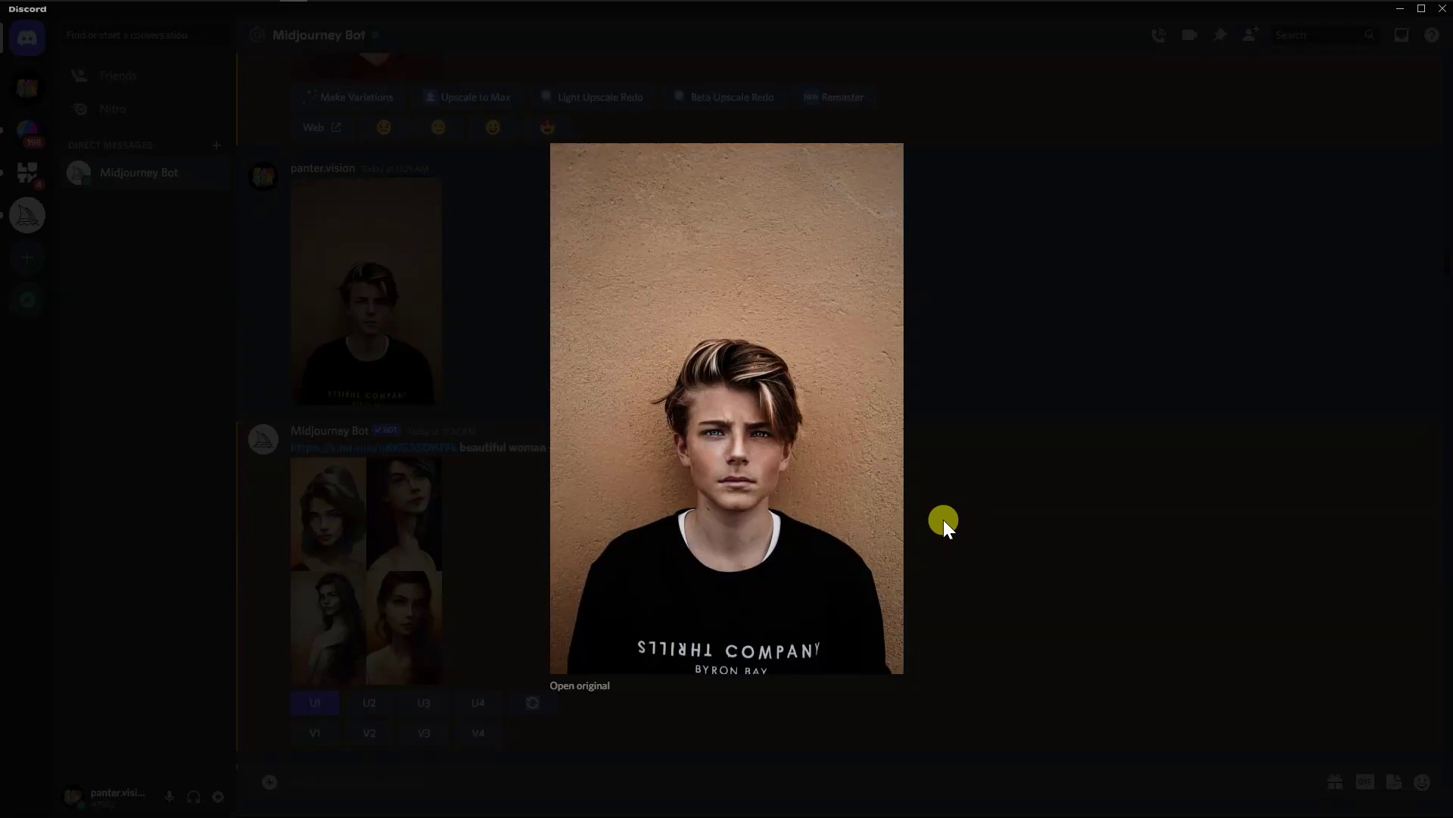
{"action": "left_click", "coordinate": [944, 519]}
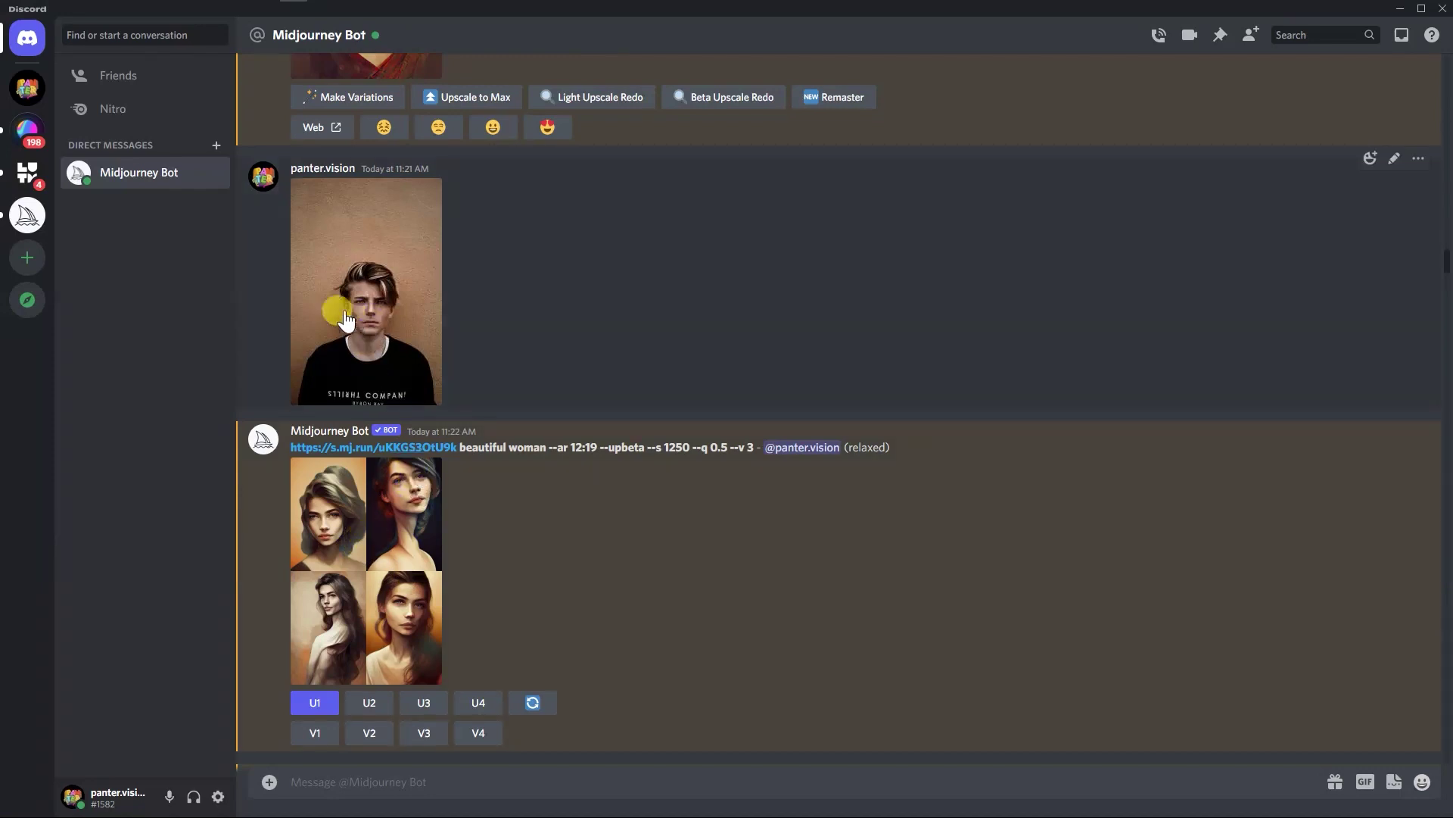
{"action": "left_click", "coordinate": [366, 297]}
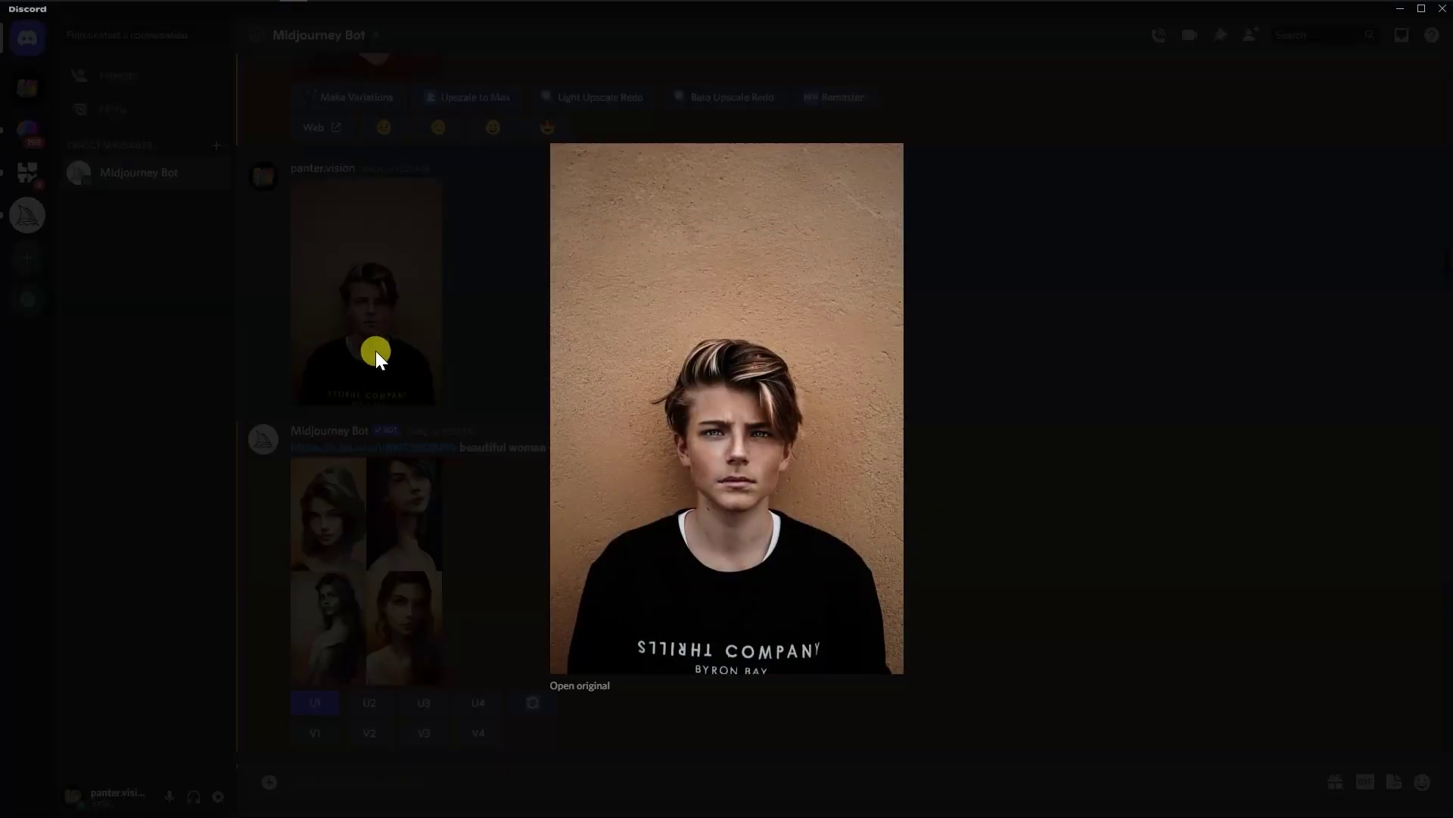
{"action": "left_click", "coordinate": [375, 351]}
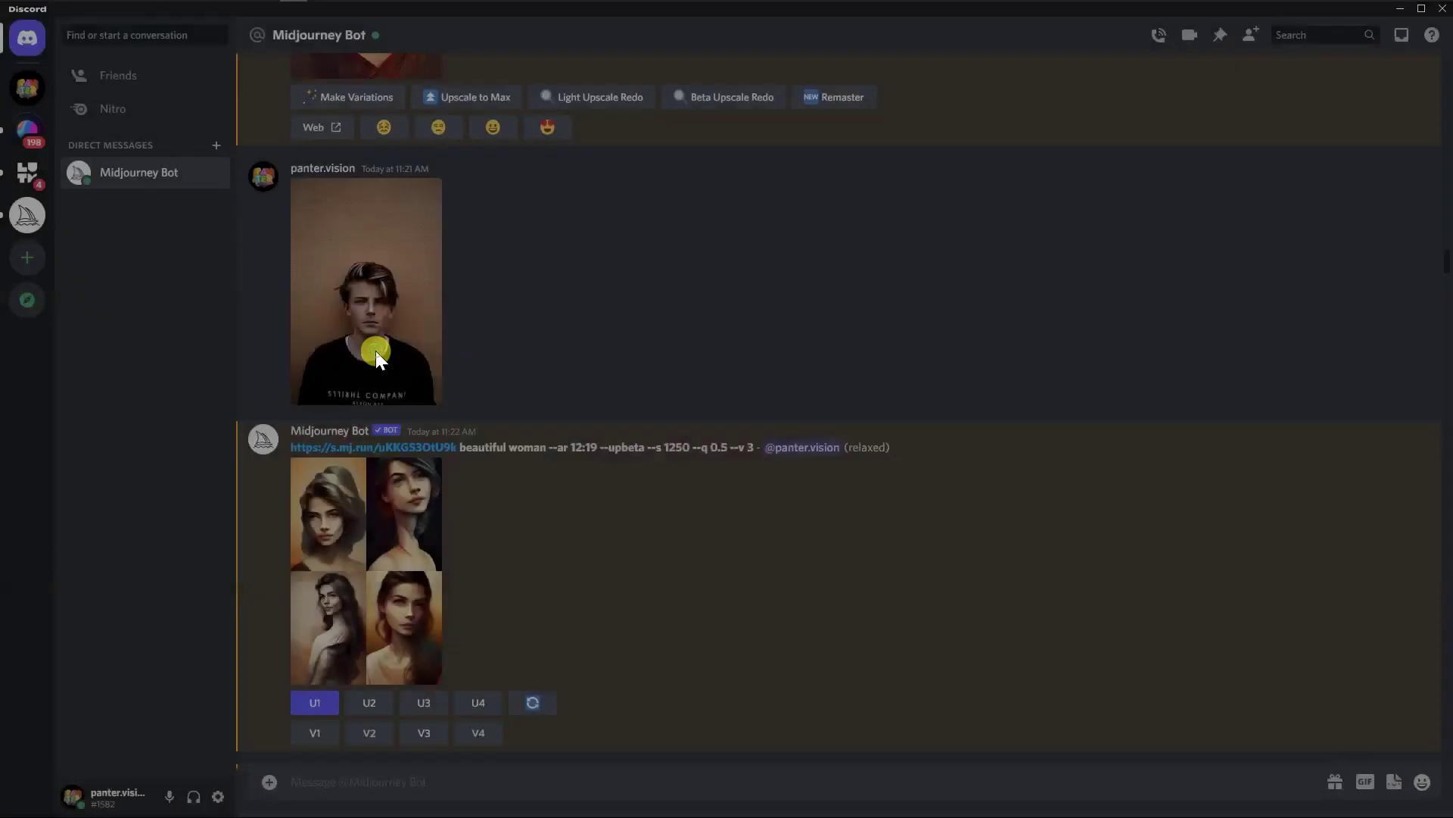
Examine the "beautiful woman --ar 12:19" prompt and its four-image grid, comparing the results with the reference portrait.
{"action": "scroll", "coordinate": [465, 418], "scroll_direction": "down", "scroll_amount": 1}
{"action": "left_click_drag", "start_coordinate": [460, 372], "coordinate": [574, 373]}
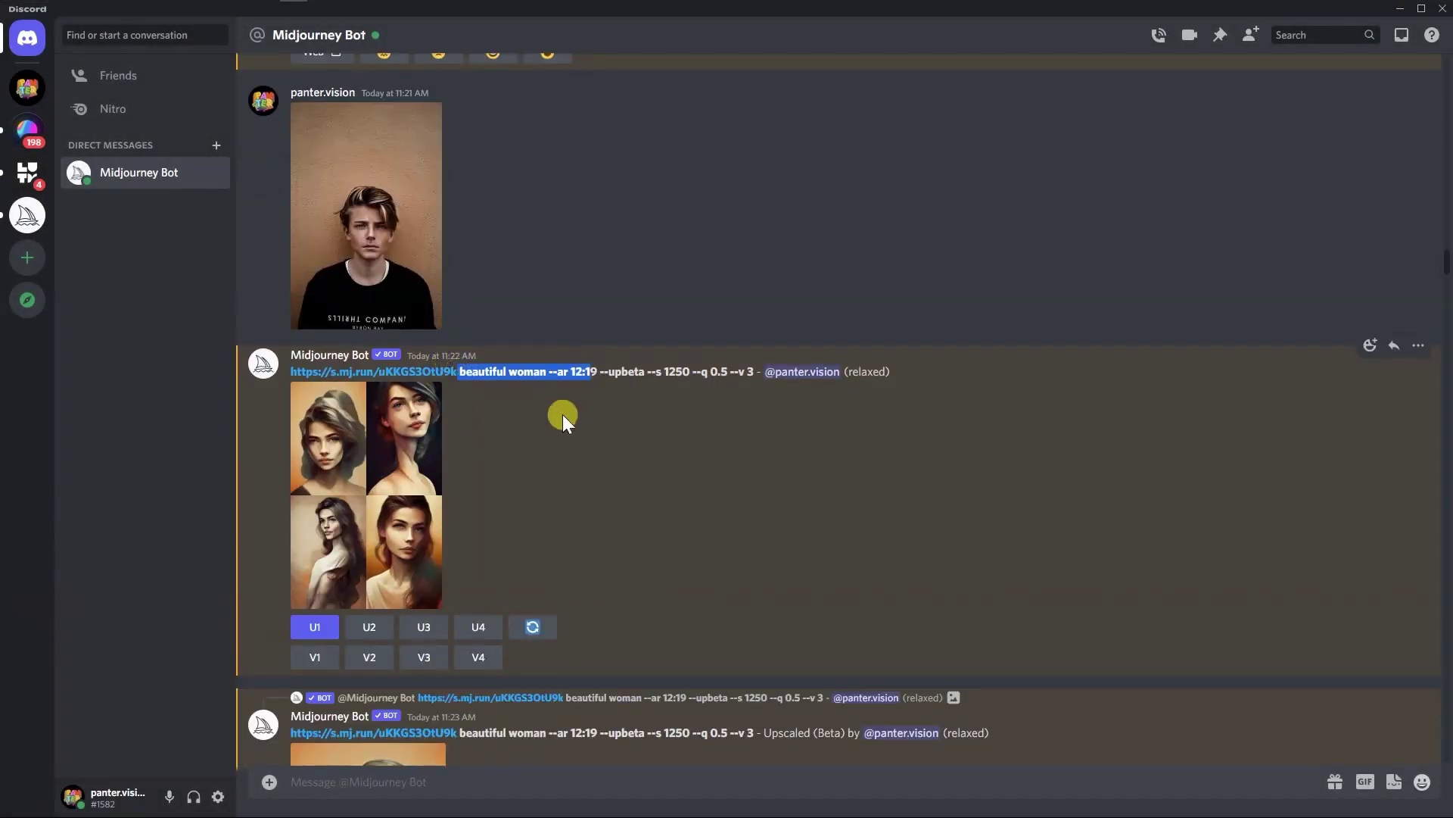
{"action": "left_click", "coordinate": [534, 433]}
{"action": "left_click", "coordinate": [417, 450]}
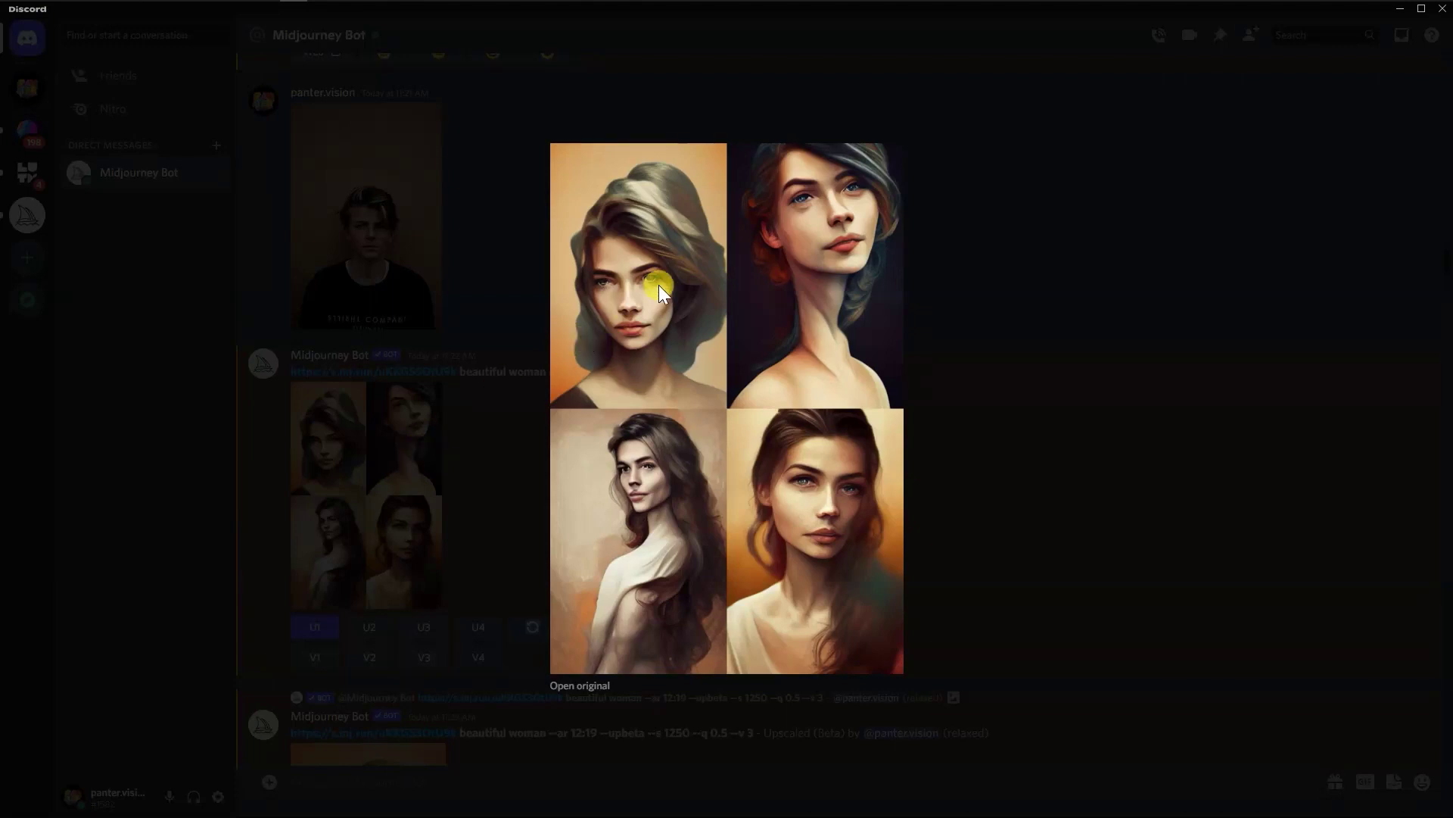
{"action": "left_click", "coordinate": [461, 276]}
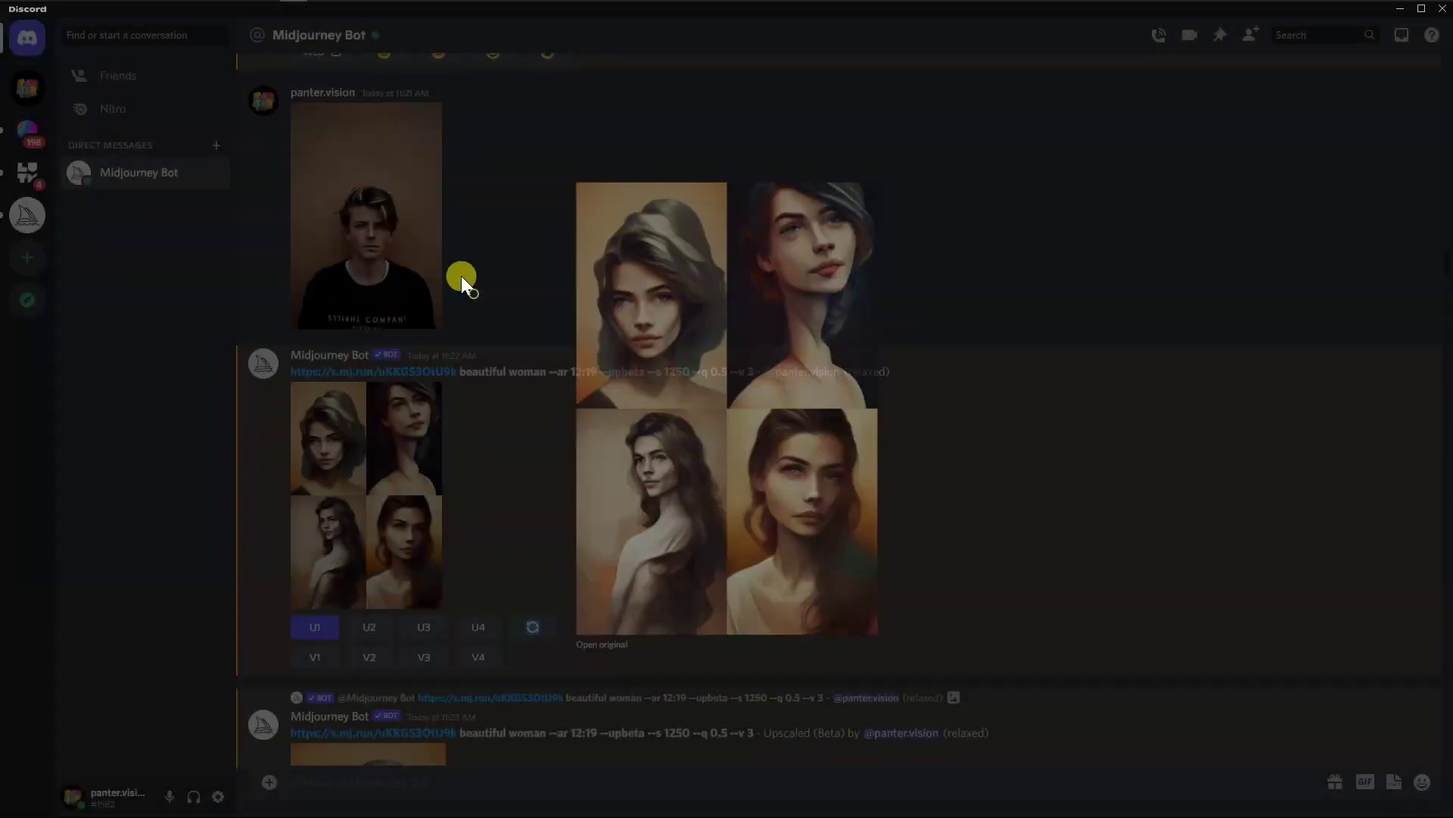
{"action": "left_click", "coordinate": [383, 257]}
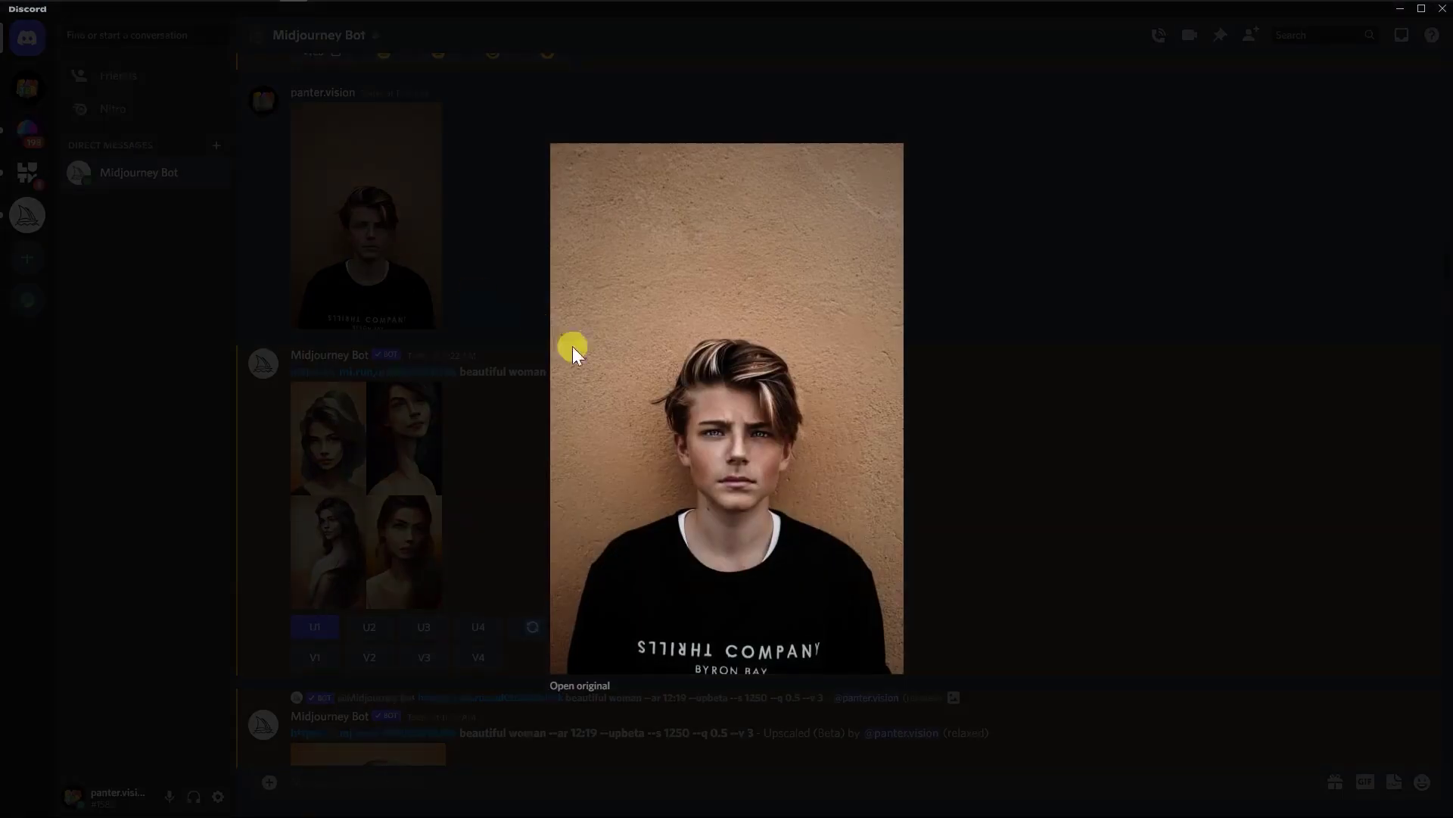
{"action": "left_click", "coordinate": [429, 467]}
Examine the image grid of the "girl --ar 12:19" prompt and compare it with the reference portrait.
{"action": "scroll", "coordinate": [598, 475], "scroll_direction": "down", "scroll_amount": 5}
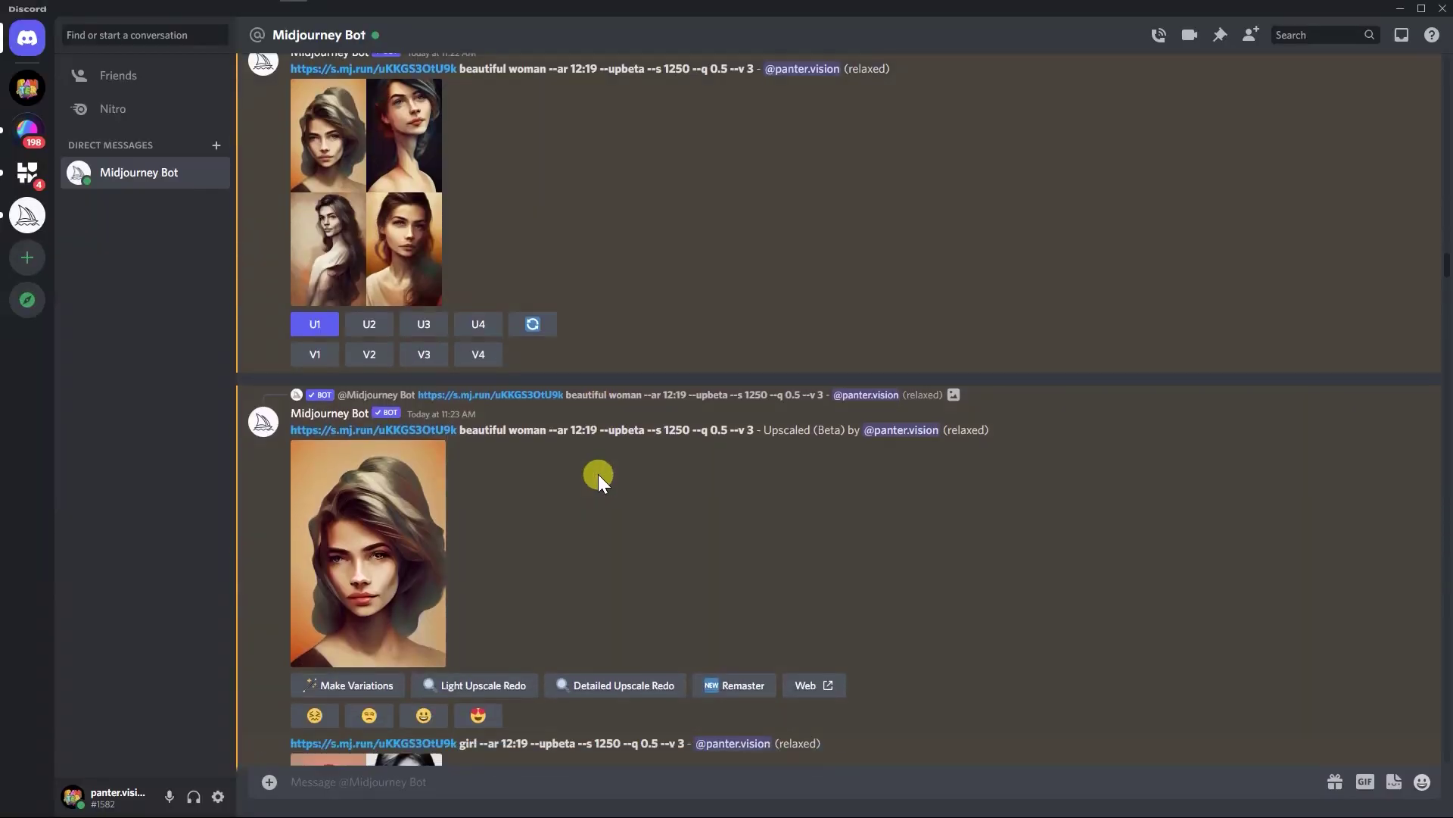
{"action": "scroll", "coordinate": [598, 474], "scroll_direction": "down", "scroll_amount": 5}
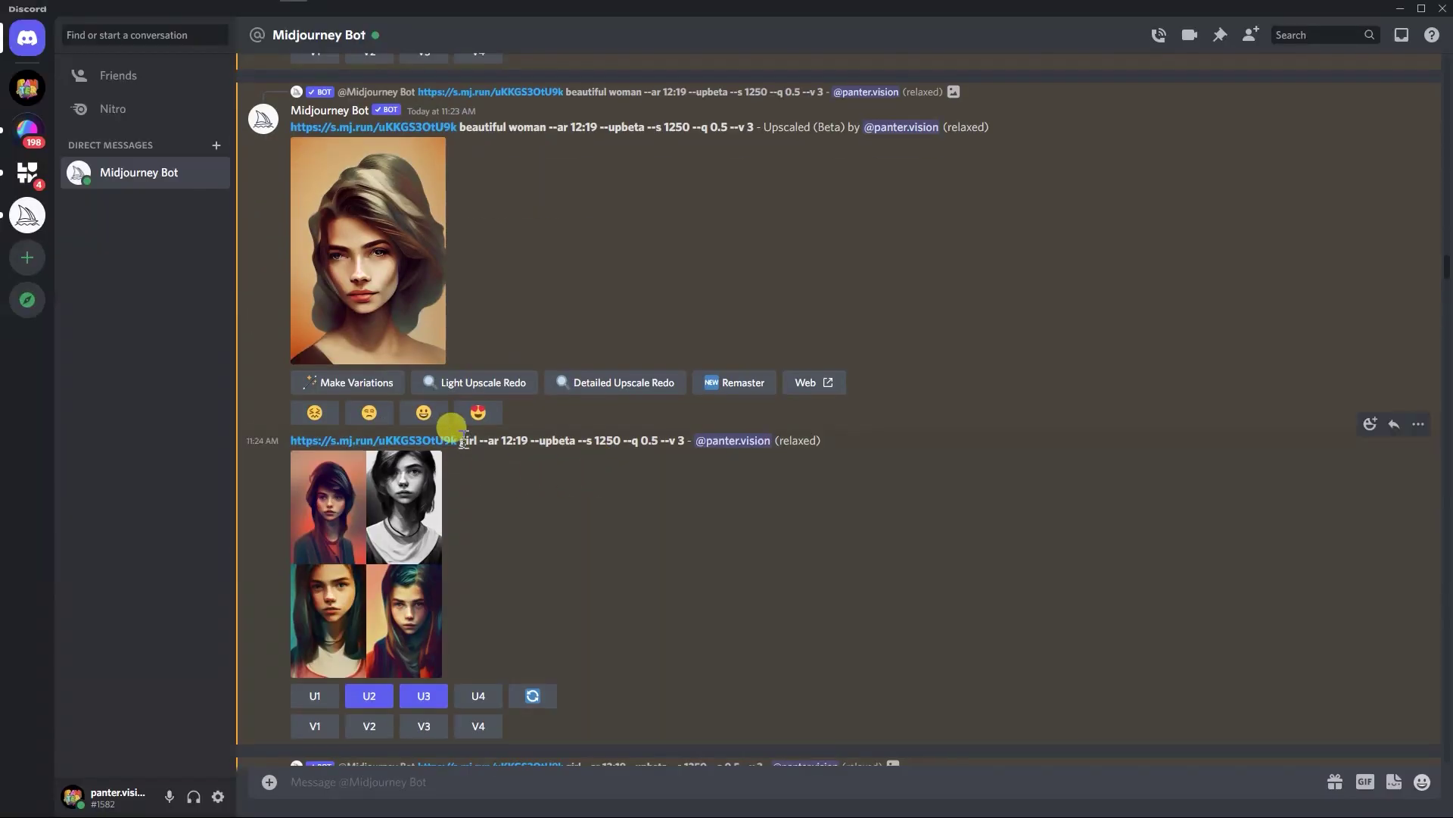
{"action": "left_click", "coordinate": [405, 564]}
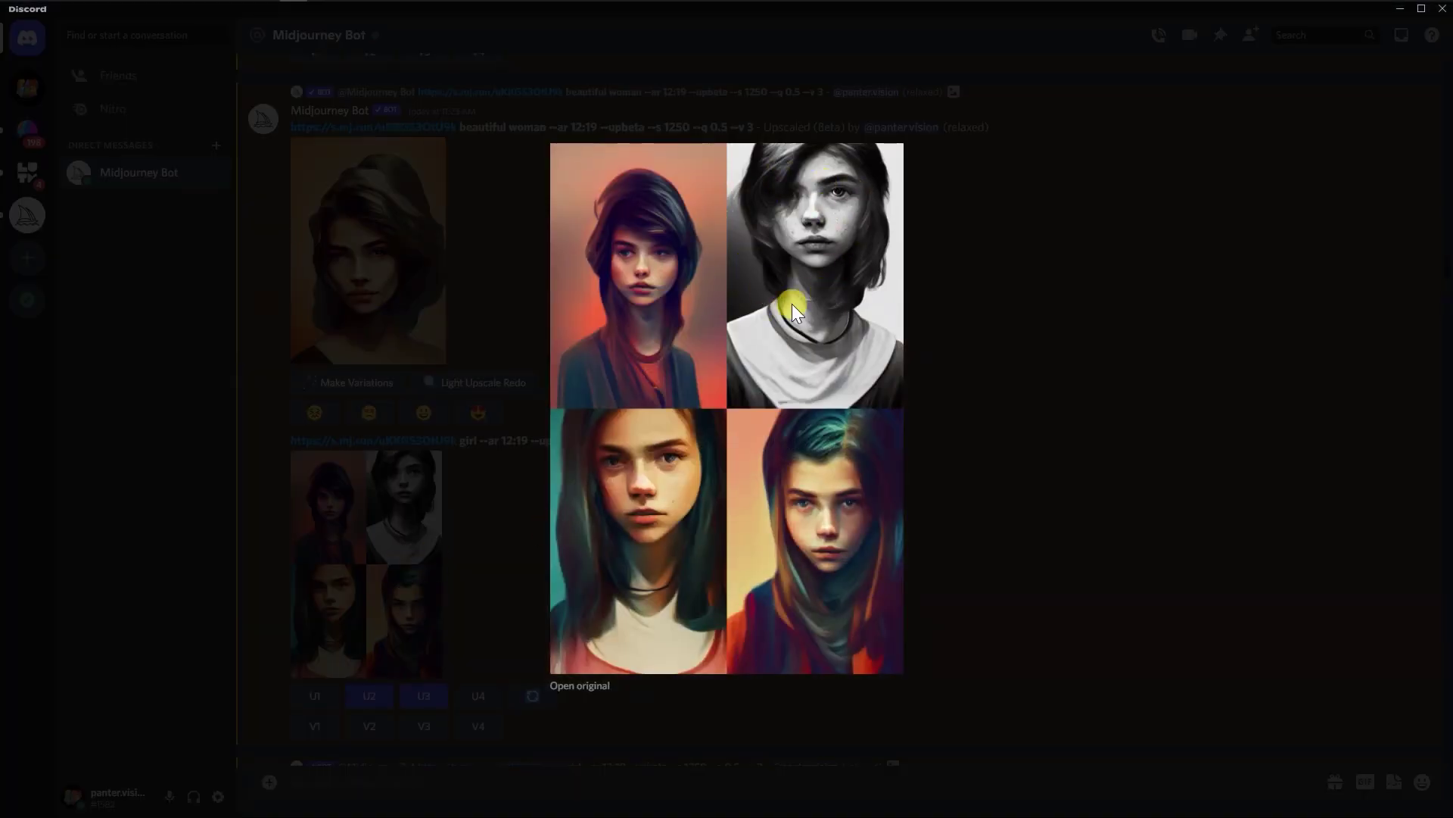
{"action": "left_click", "coordinate": [998, 411]}
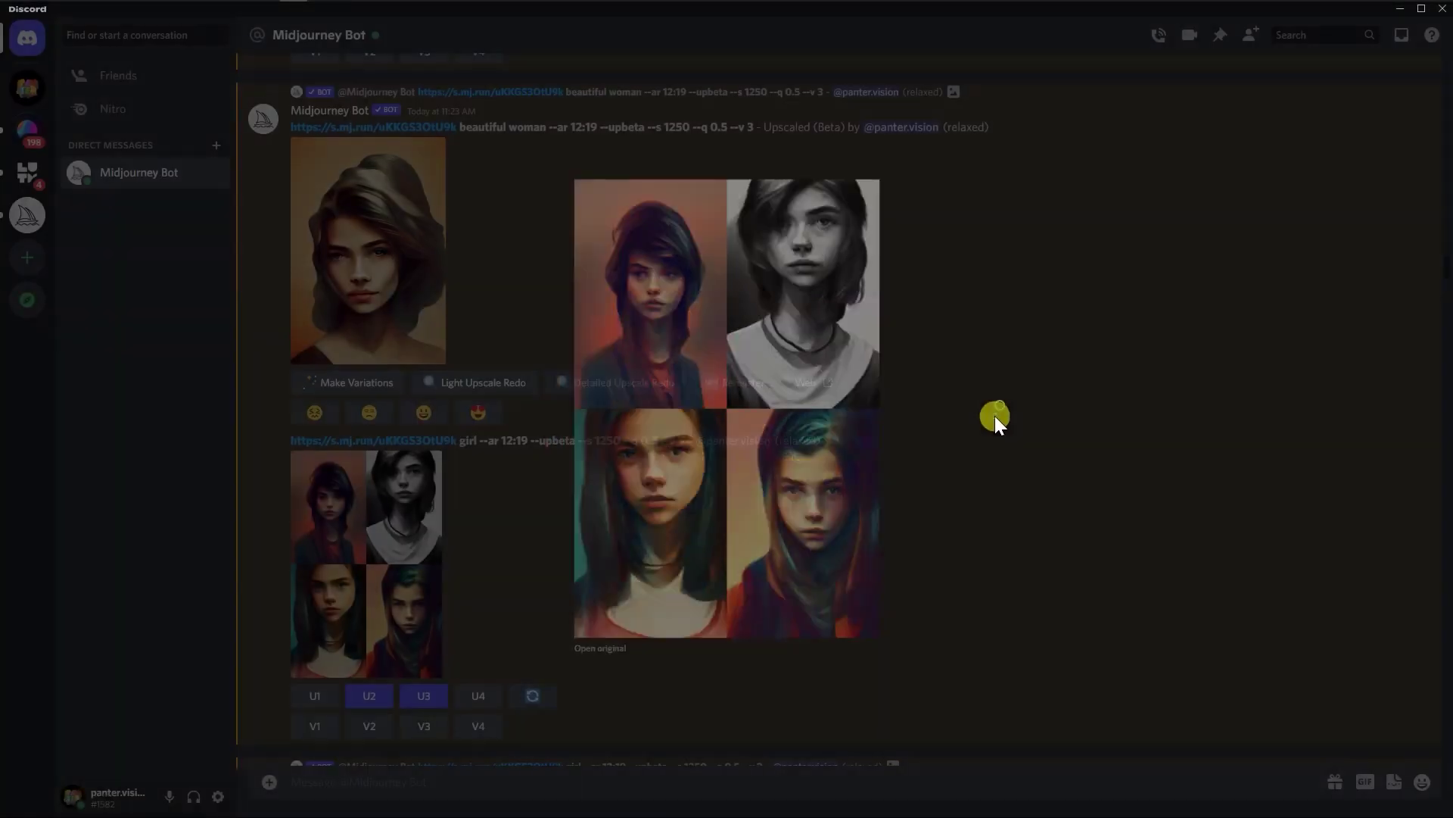
{"action": "scroll", "coordinate": [921, 567], "scroll_direction": "up", "scroll_amount": 10}
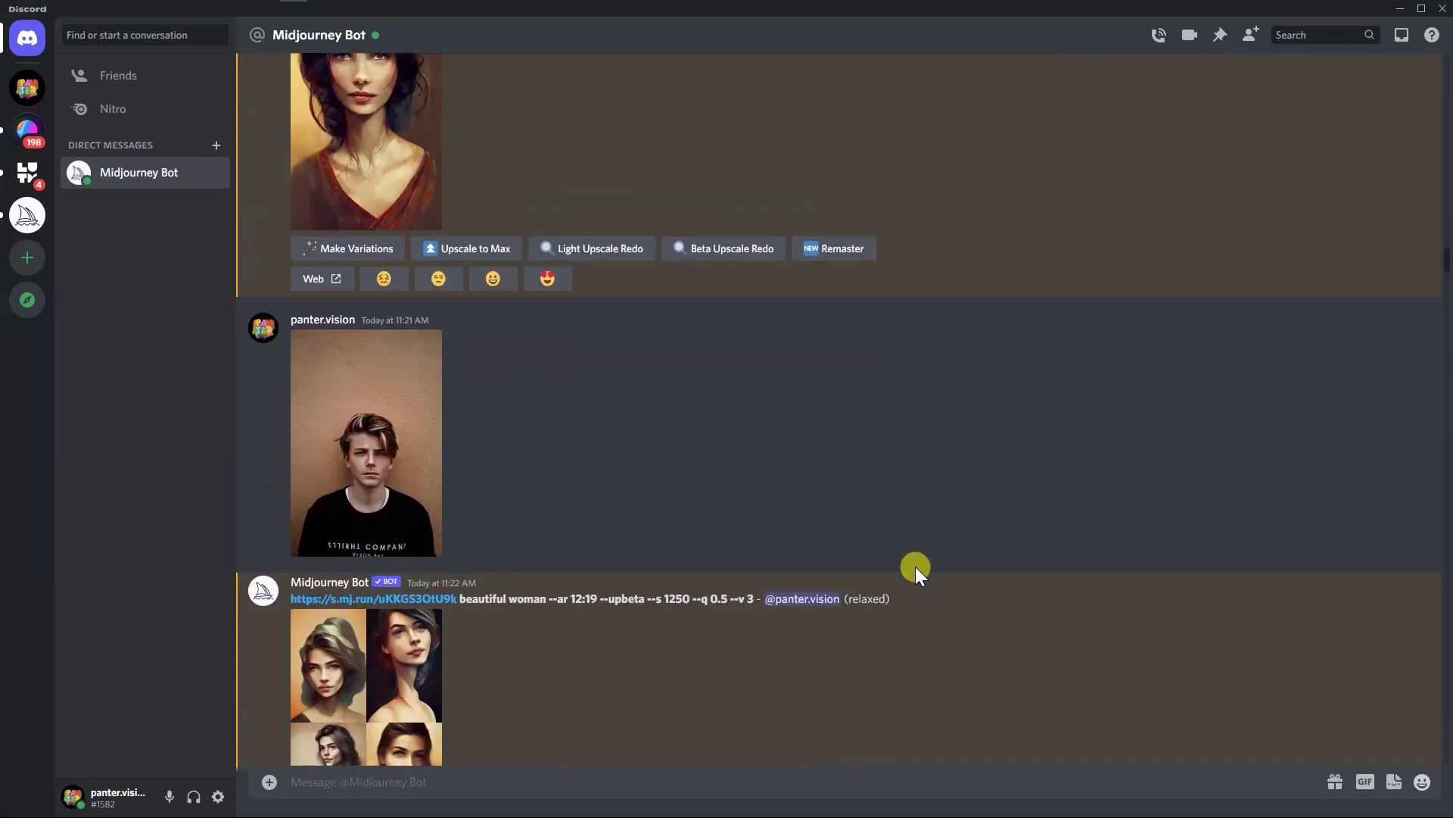
{"action": "left_click", "coordinate": [424, 503]}
{"action": "left_click", "coordinate": [474, 526]}
Inspect the black-and-white and the coloured upscaled "girl" portraits at enlarged size.
{"action": "scroll", "coordinate": [564, 536], "scroll_direction": "down", "scroll_amount": 10}
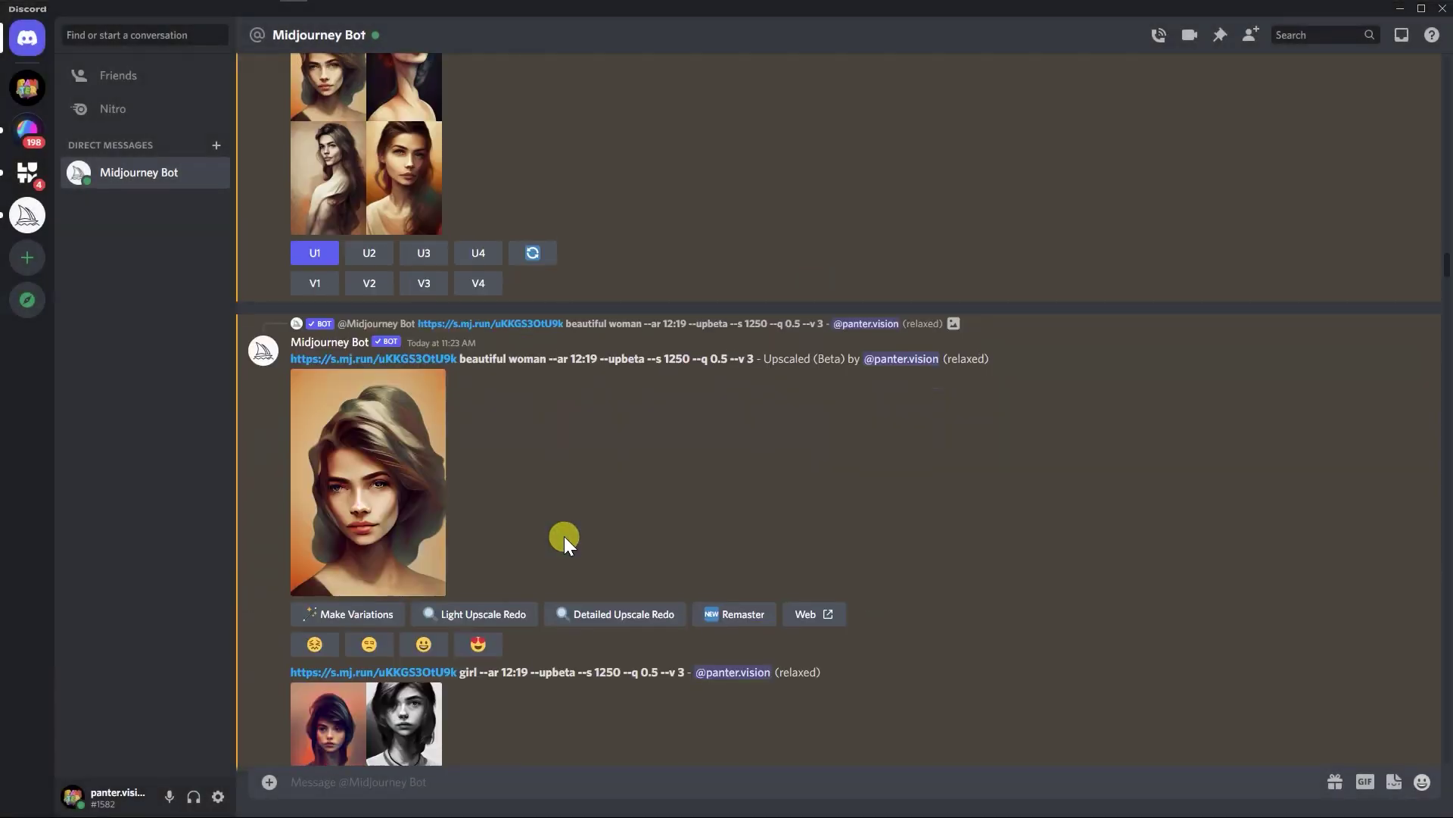
{"action": "scroll", "coordinate": [565, 536], "scroll_direction": "down", "scroll_amount": 6}
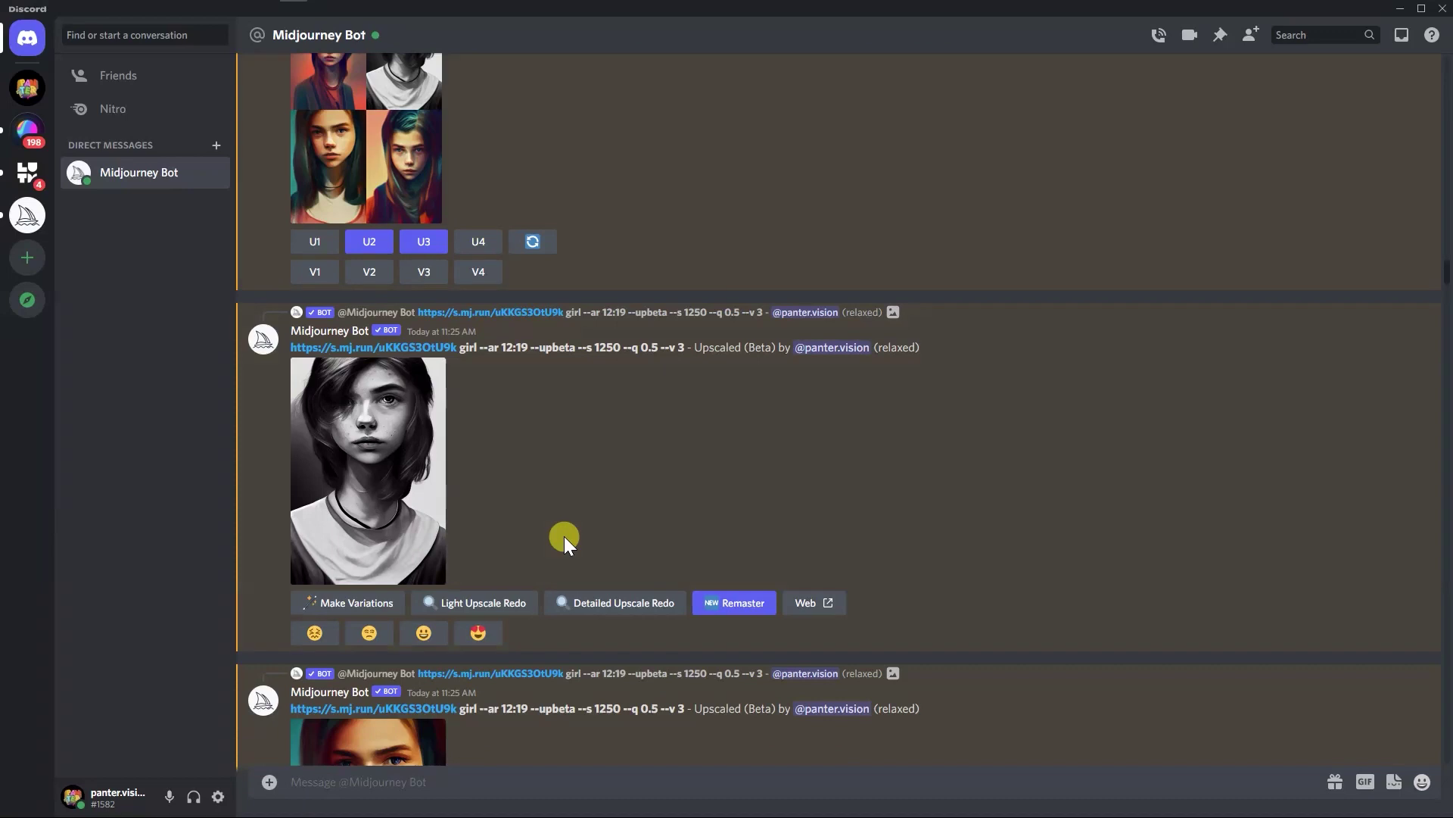
{"action": "left_click", "coordinate": [415, 503]}
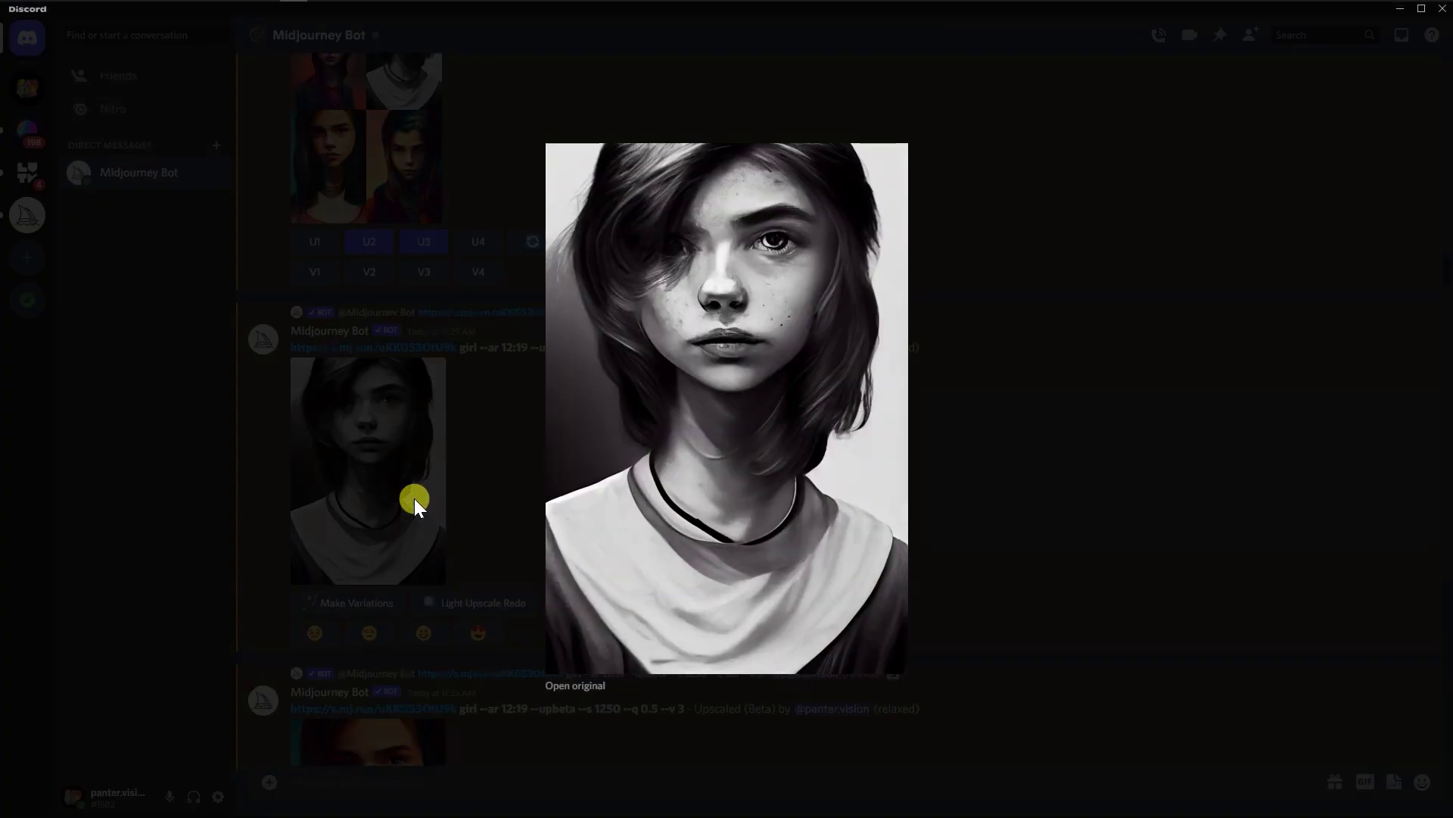
{"action": "left_click", "coordinate": [415, 498]}
{"action": "scroll", "coordinate": [502, 510], "scroll_direction": "down", "scroll_amount": 4}
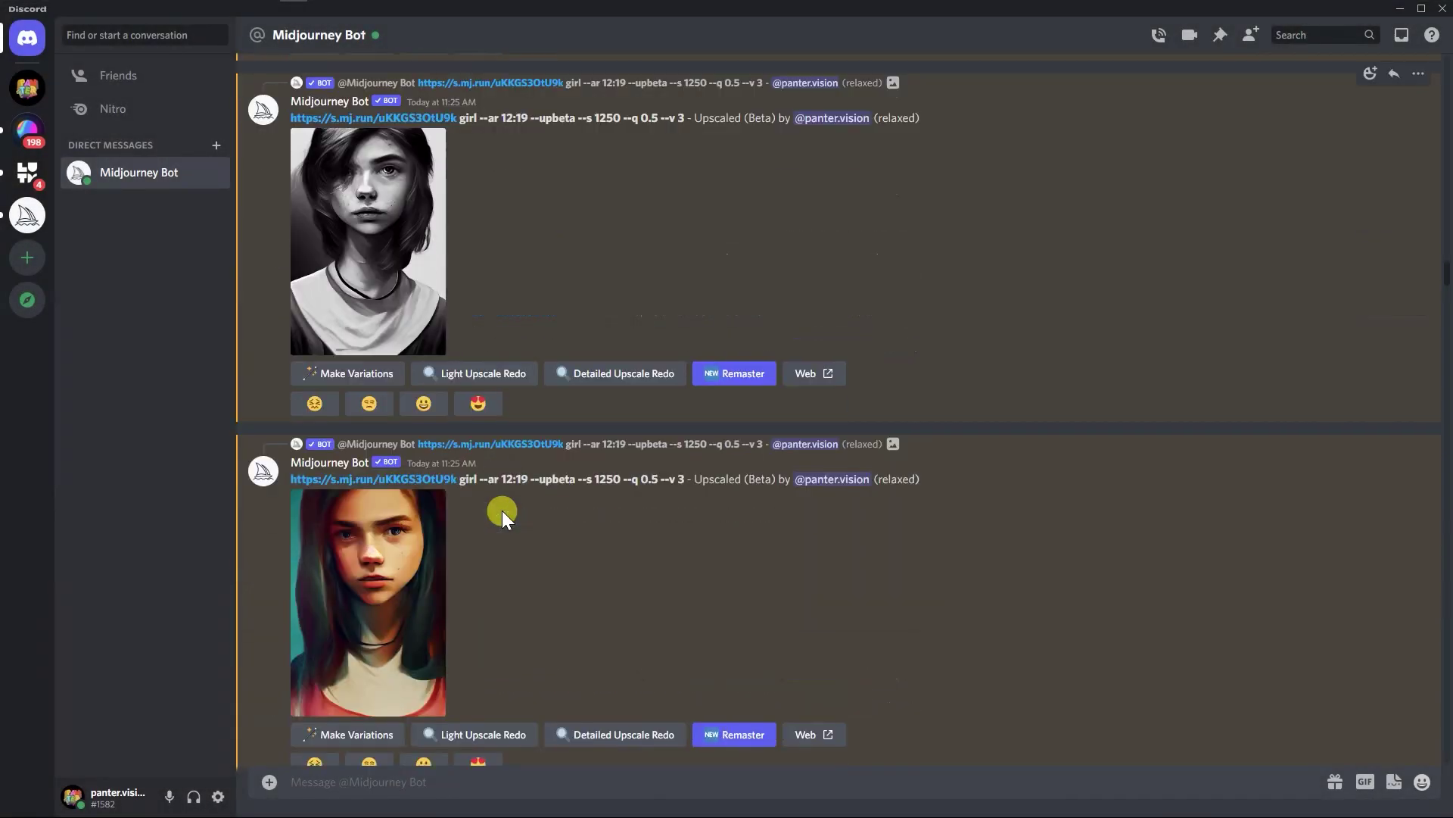
{"action": "left_click", "coordinate": [409, 512]}
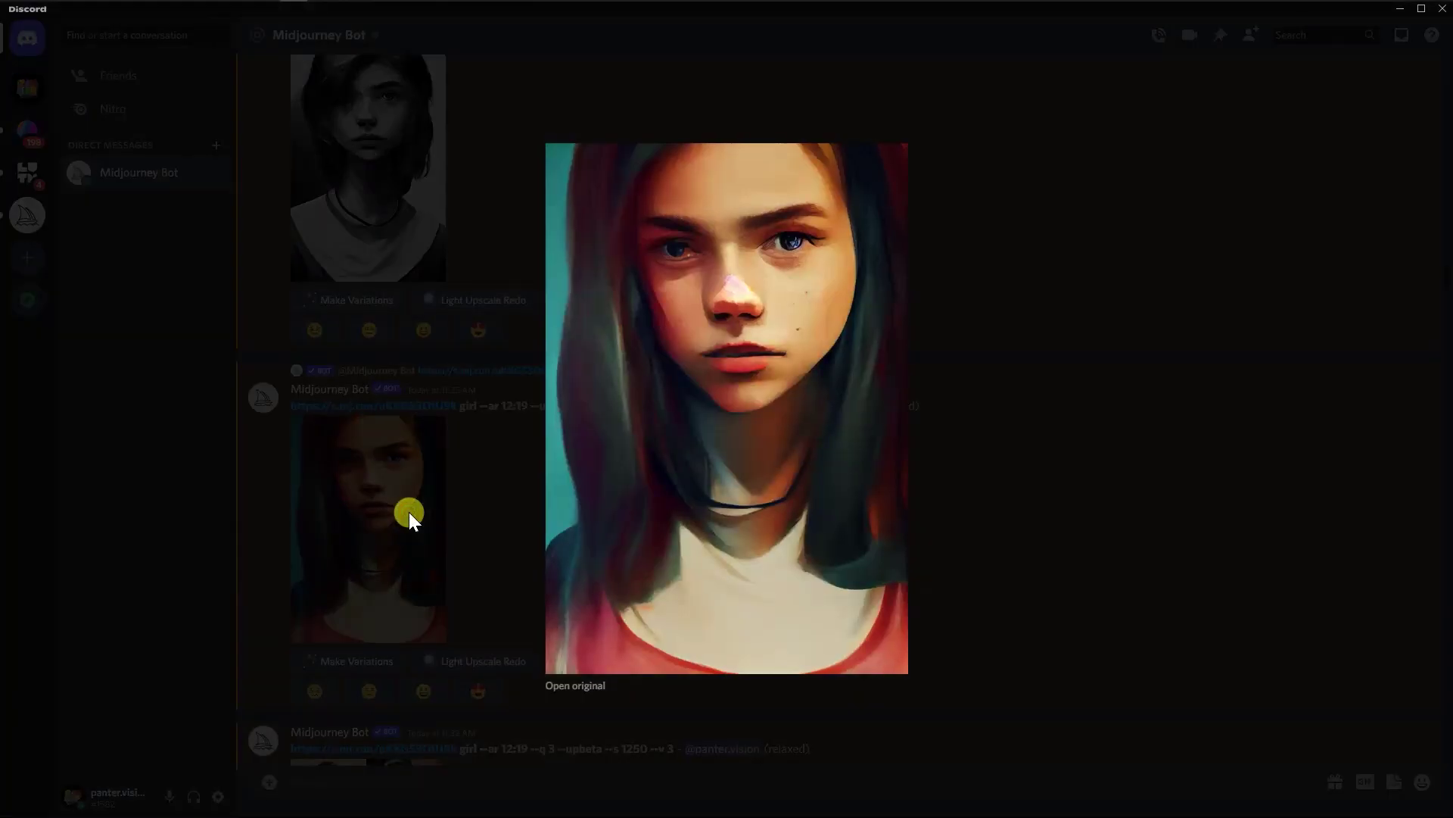
{"action": "left_click", "coordinate": [409, 511]}
Inspect the "girl" portrait made with --test --creative and compare it with the upscaled image above it.
{"action": "scroll", "coordinate": [484, 517], "scroll_direction": "down", "scroll_amount": 8}
{"action": "left_click", "coordinate": [342, 475]}
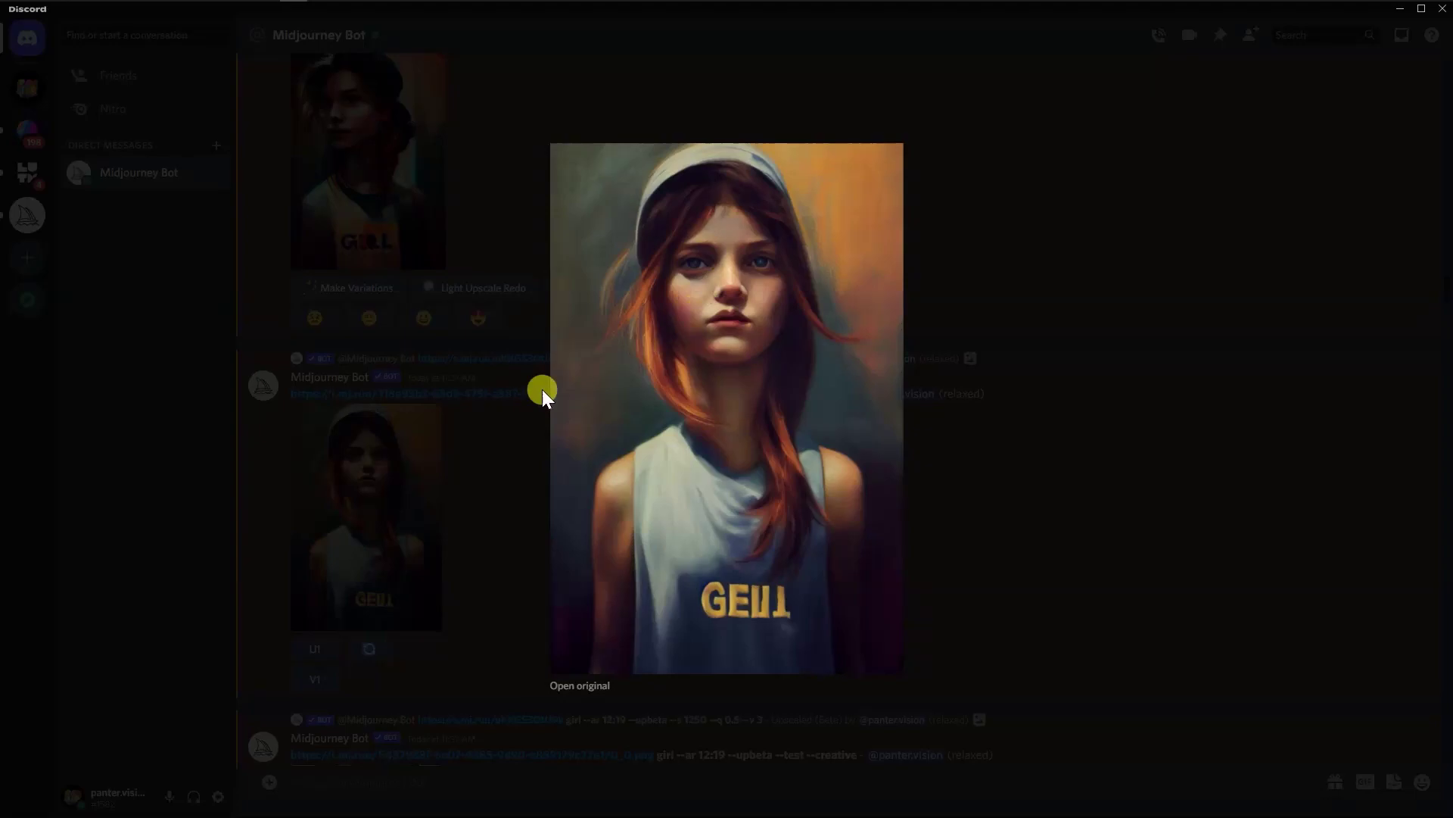
{"action": "left_click", "coordinate": [420, 434]}
{"action": "scroll", "coordinate": [407, 586], "scroll_direction": "up", "scroll_amount": 1}
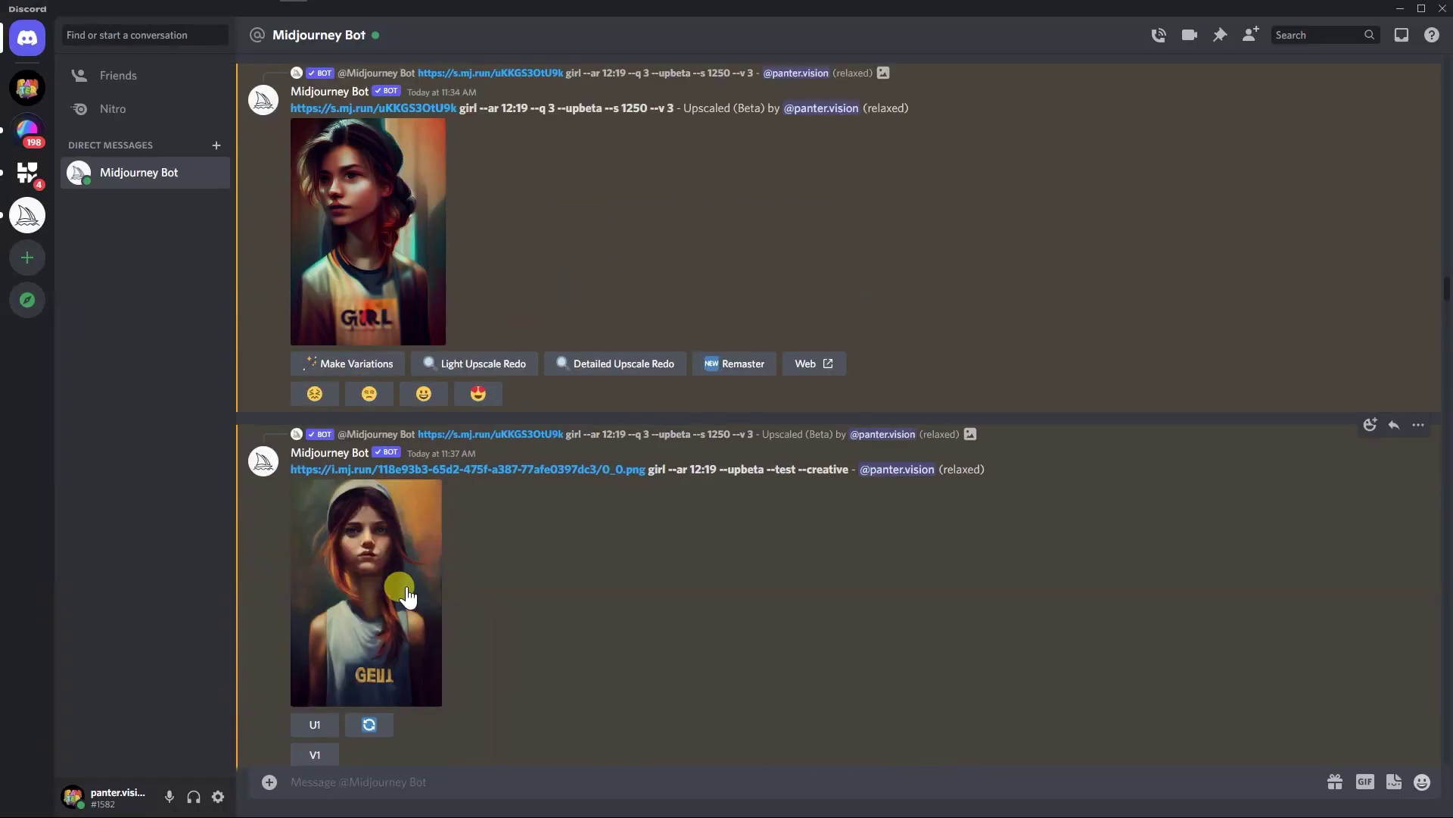
{"action": "scroll", "coordinate": [424, 598], "scroll_direction": "up", "scroll_amount": 5}
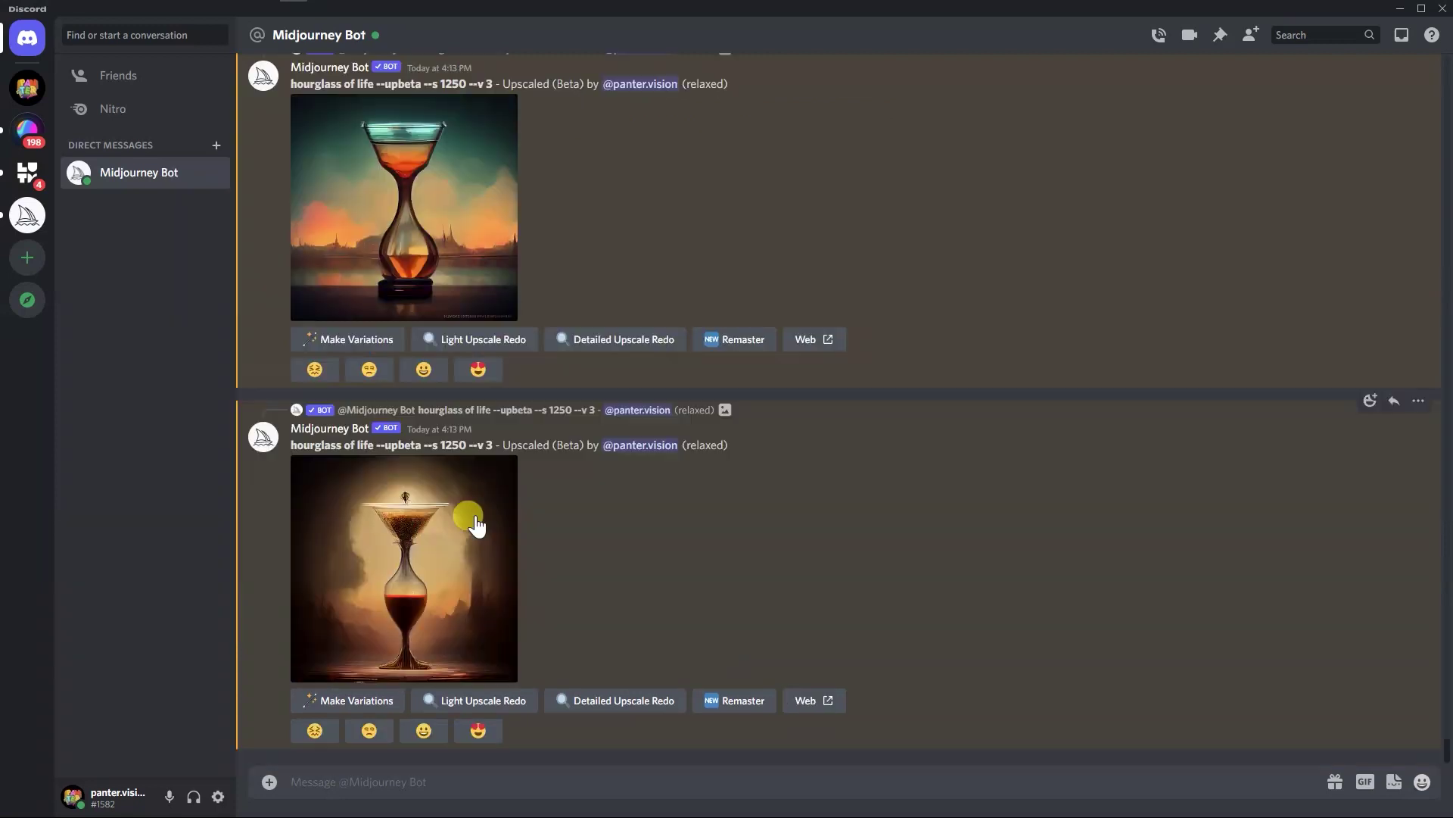
Upload the portrait of the young man in the black sweater from the m1 folder and send it to the Midjourney Bot.
{"action": "left_click", "coordinate": [269, 780]}
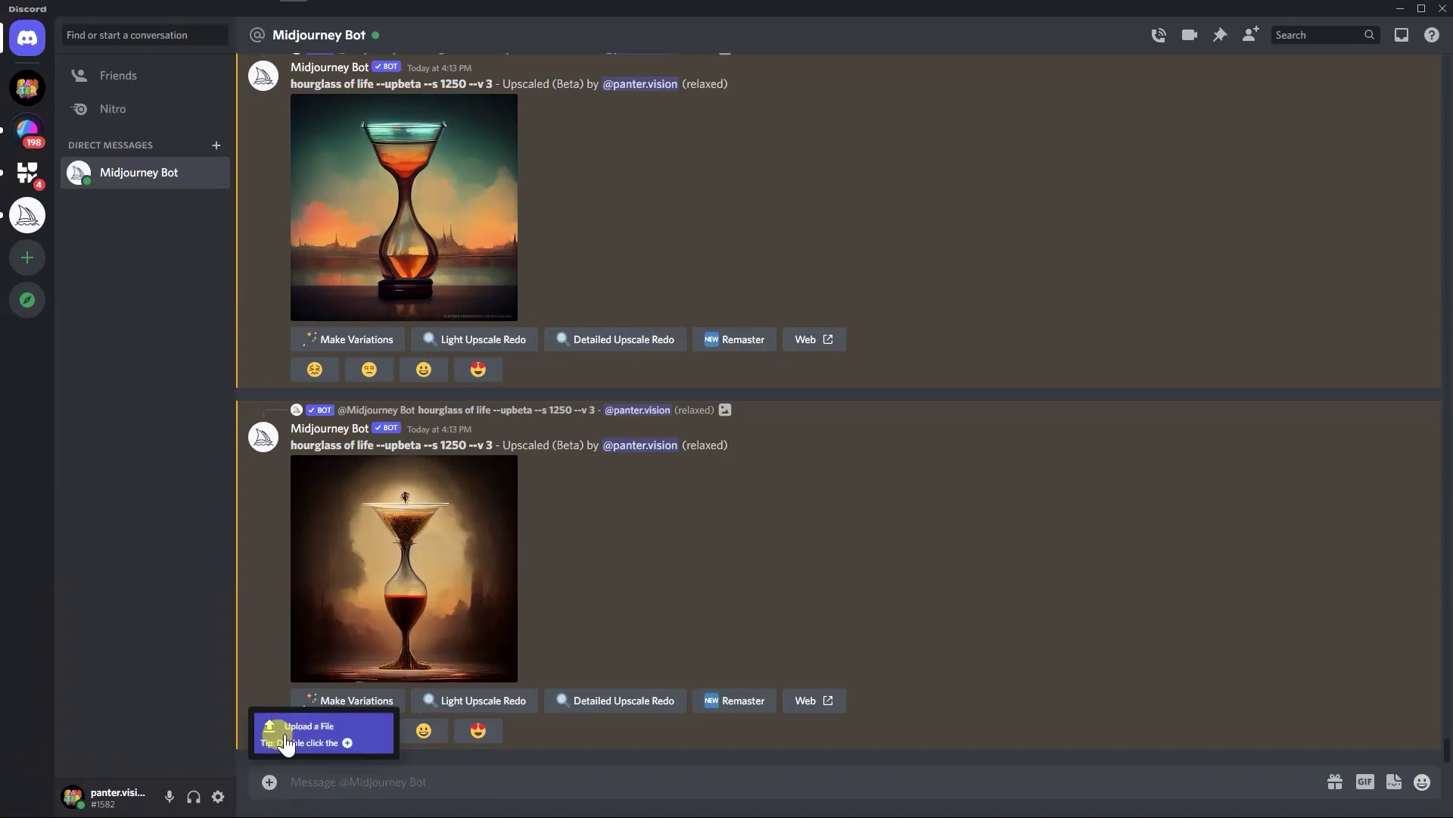
{"action": "left_click", "coordinate": [284, 733]}
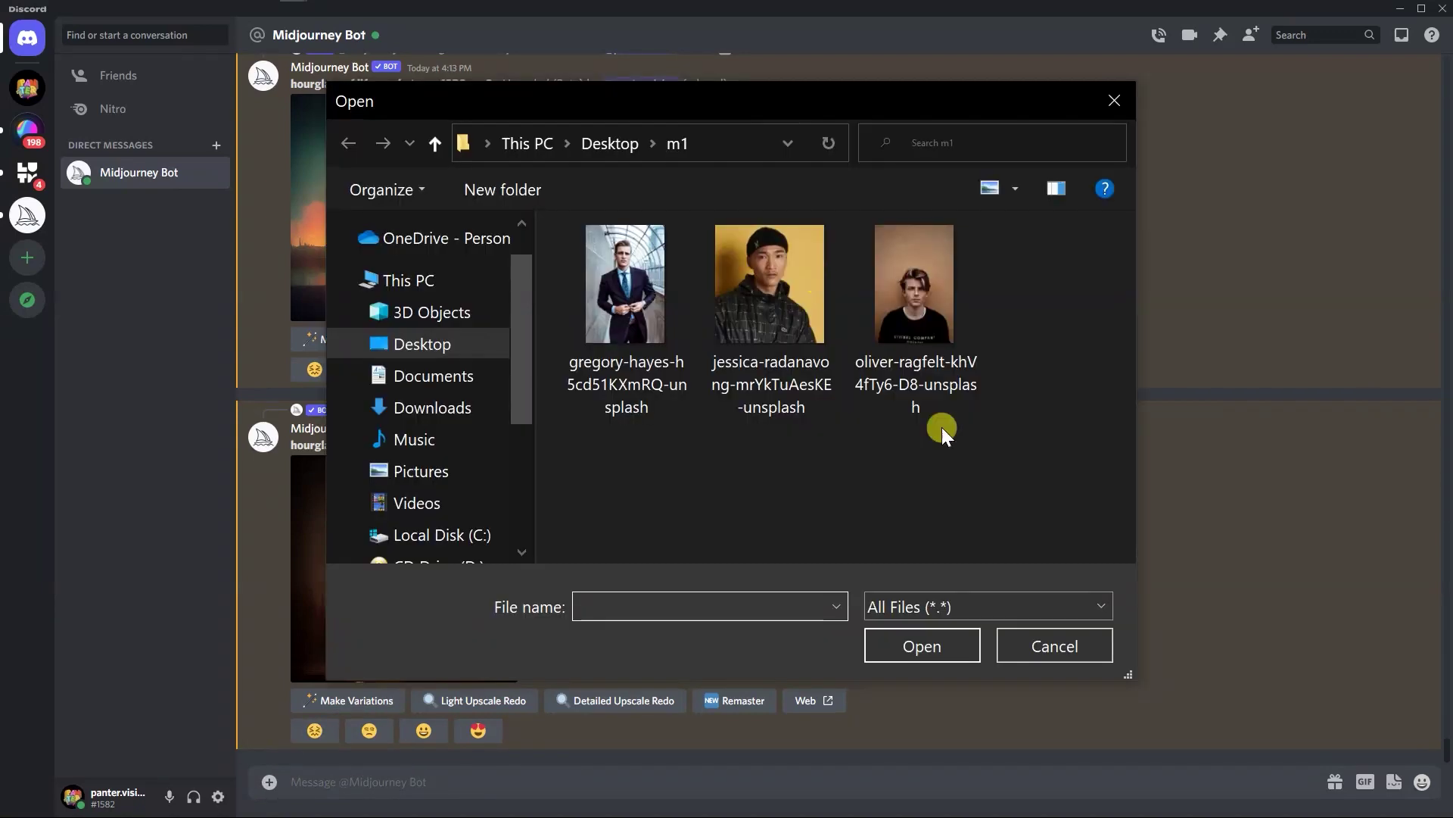
{"action": "left_click", "coordinate": [929, 295]}
{"action": "left_click", "coordinate": [894, 658]}
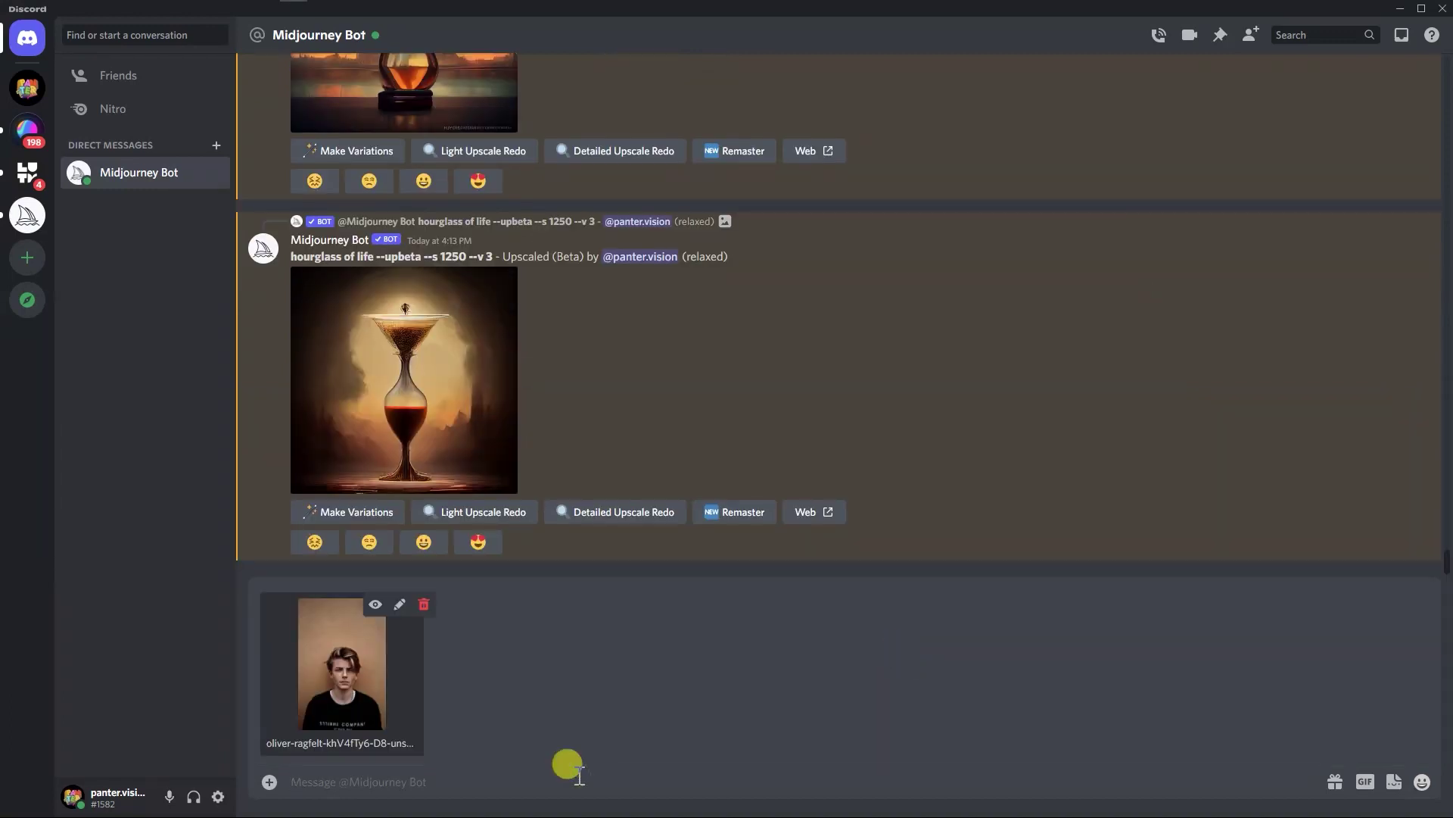
{"action": "key", "text": "Return"}
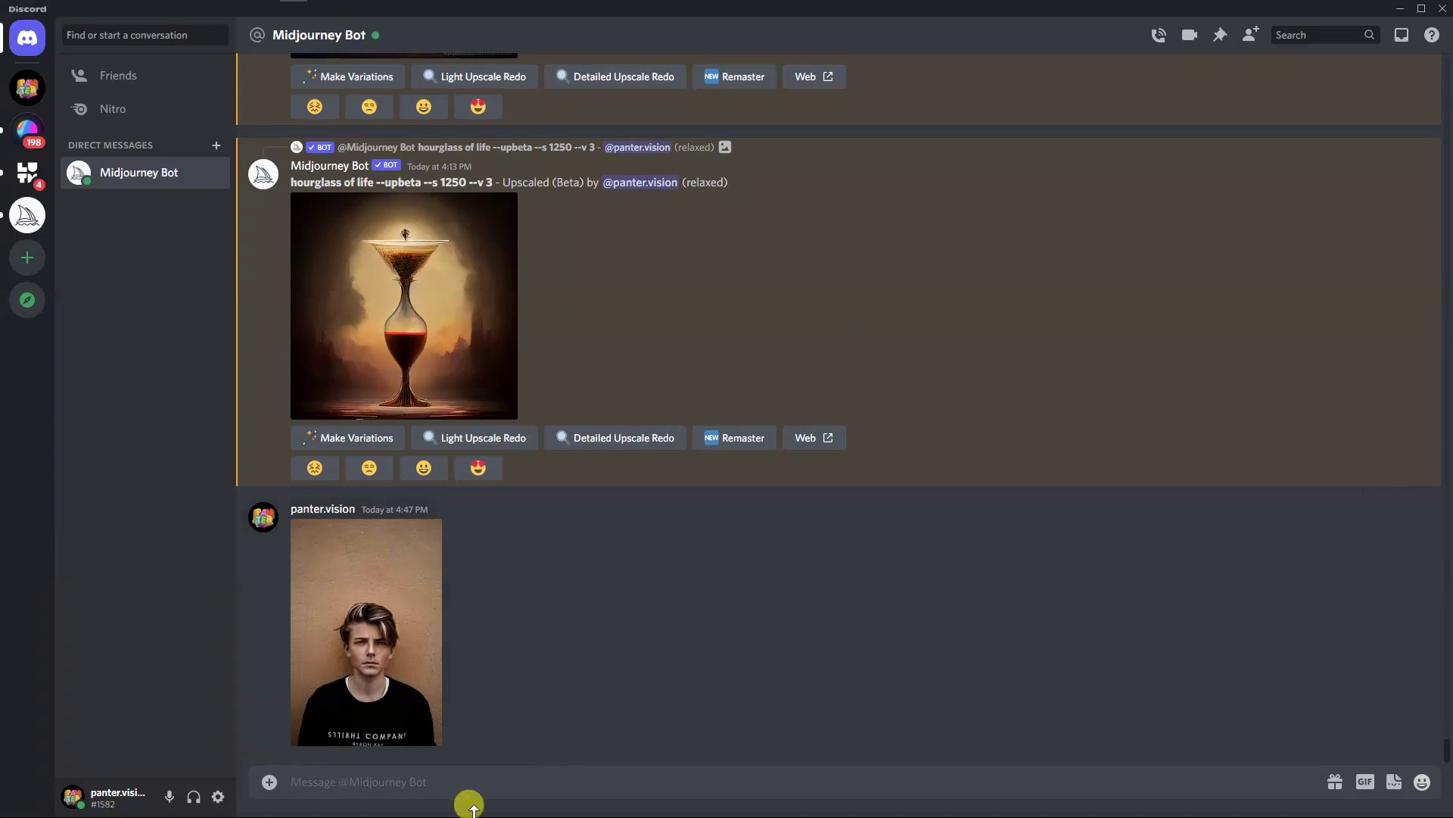
Open the original of the uploaded portrait in the browser and copy its image address.
{"action": "left_click", "coordinate": [388, 602]}
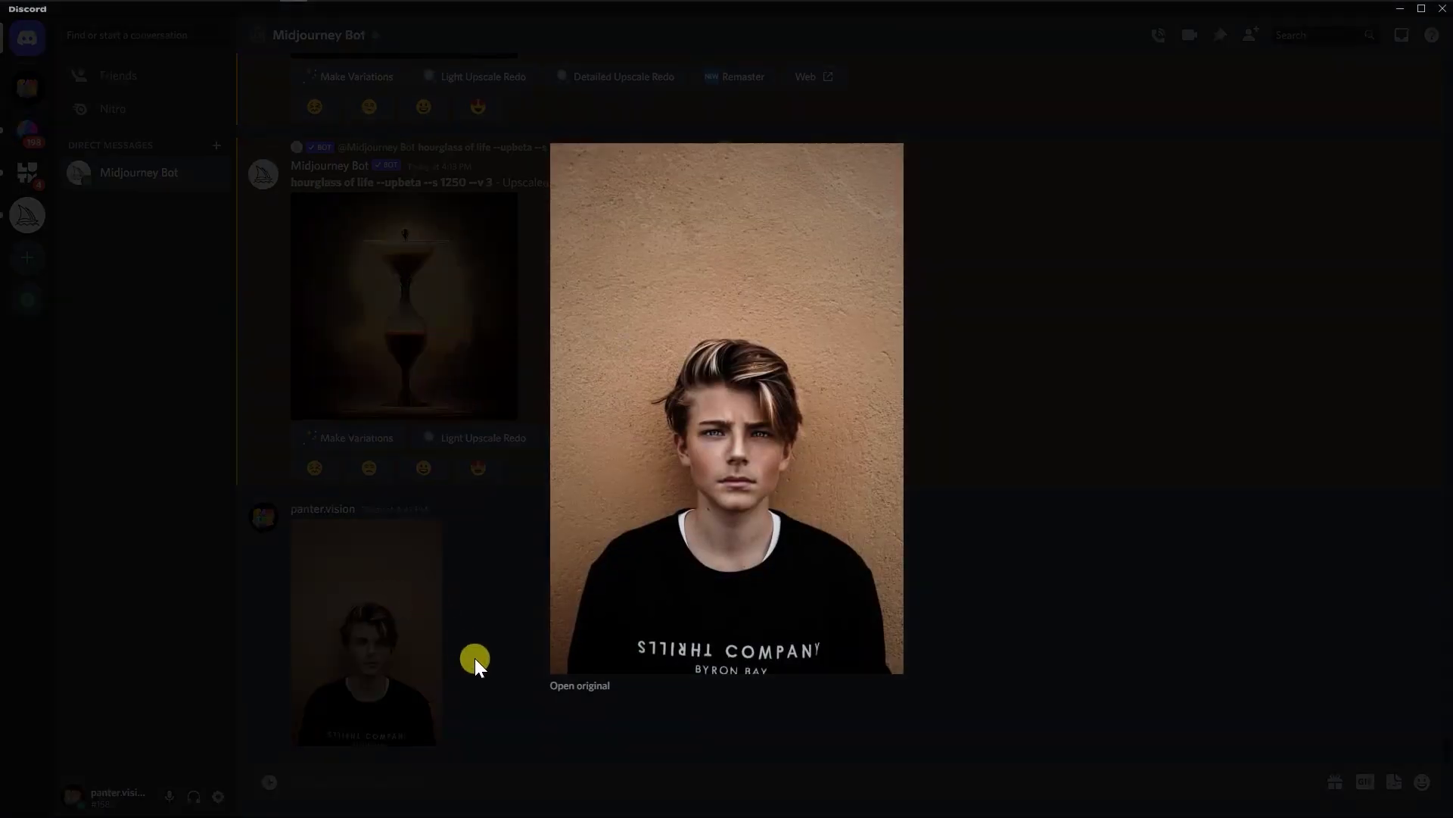
{"action": "left_click", "coordinate": [580, 686]}
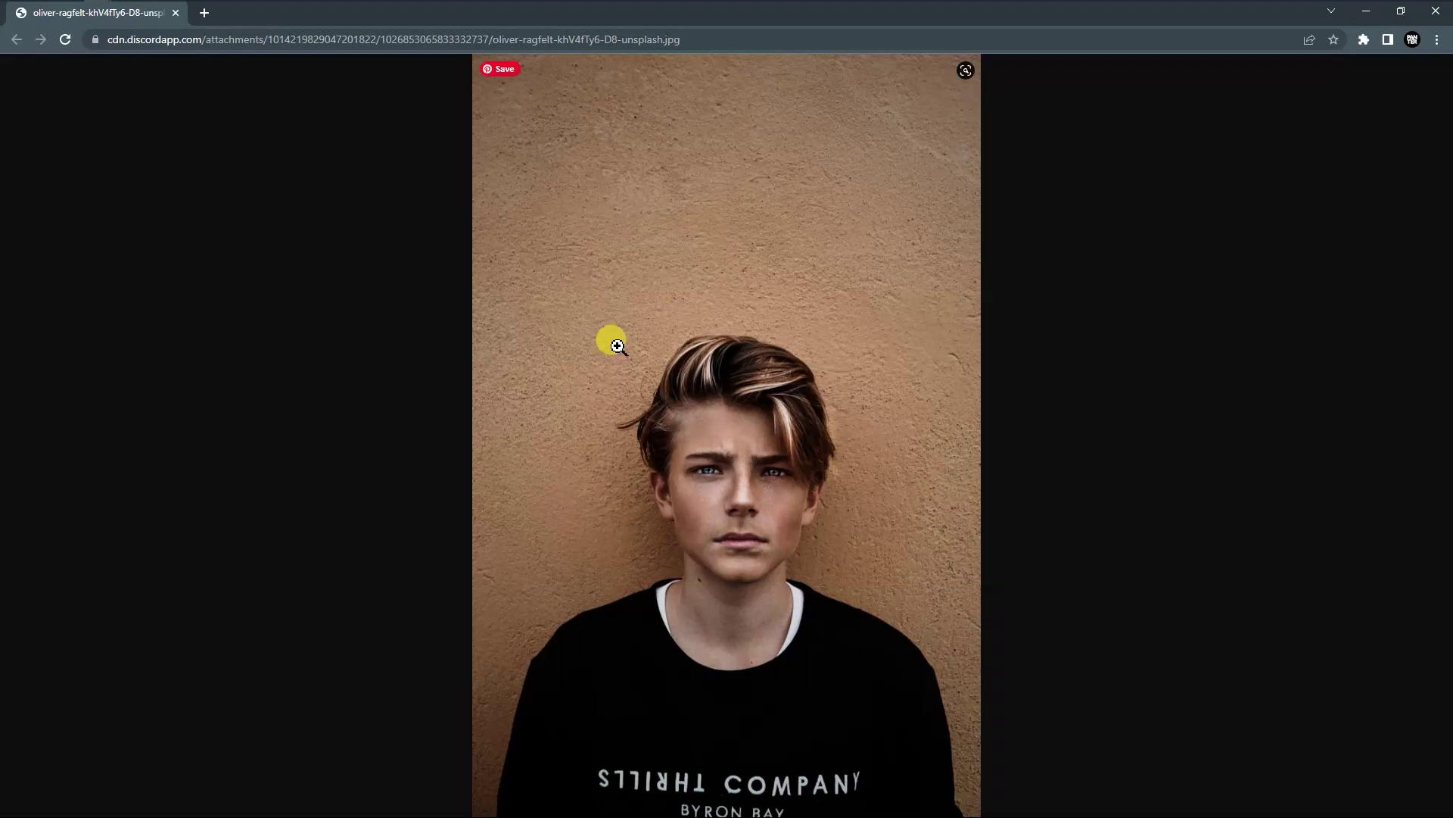
{"action": "left_click", "coordinate": [294, 36]}
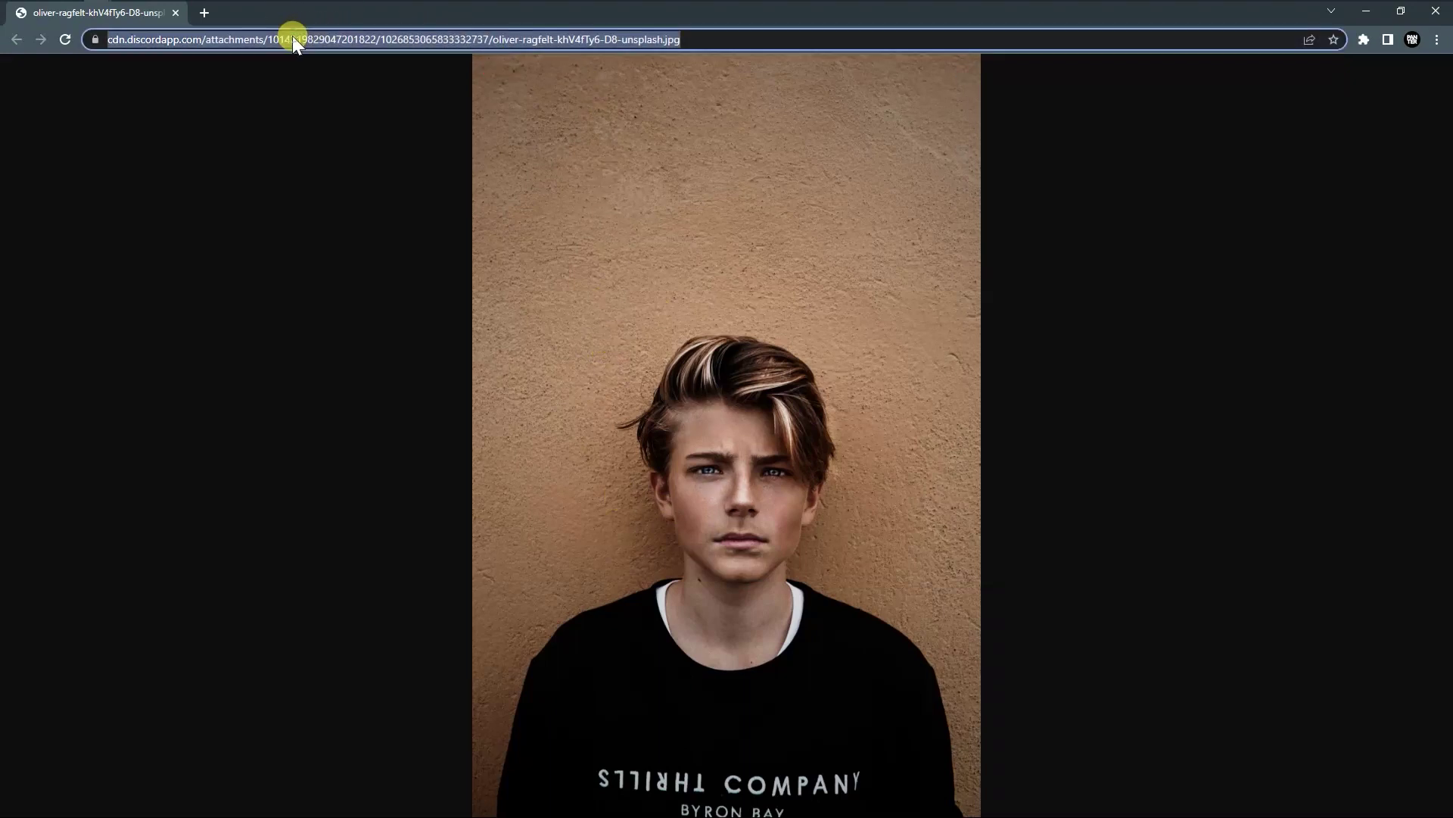
{"action": "right_click", "coordinate": [355, 43]}
{"action": "left_click", "coordinate": [396, 119]}
Switch back to Discord and start an /imagine prompt with the copied image address.
{"action": "key", "text": "alt+Tab"}
{"action": "left_click", "coordinate": [514, 773]}
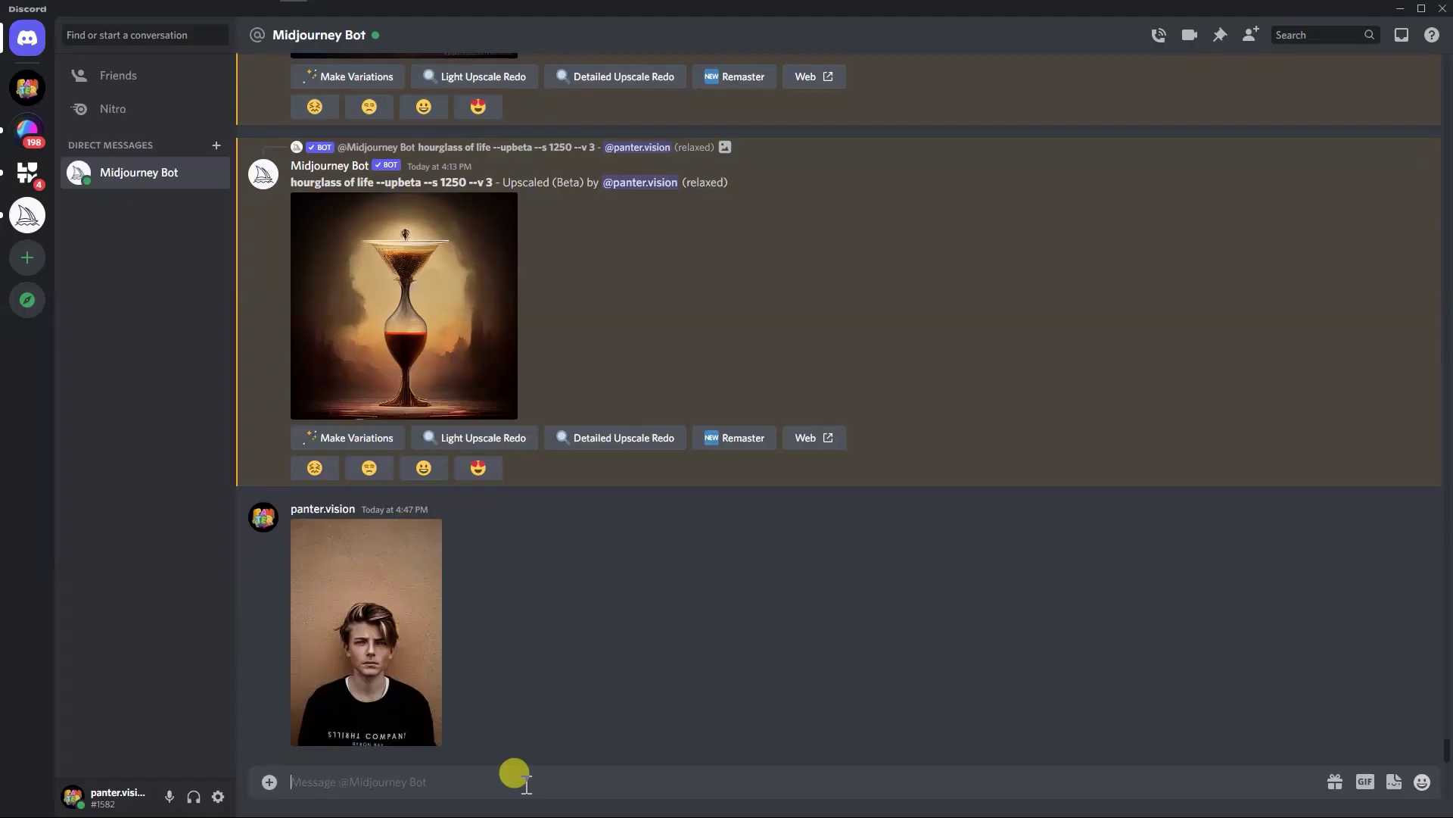
{"action": "type", "text": "/imagine"}
{"action": "key", "text": "Tab"}
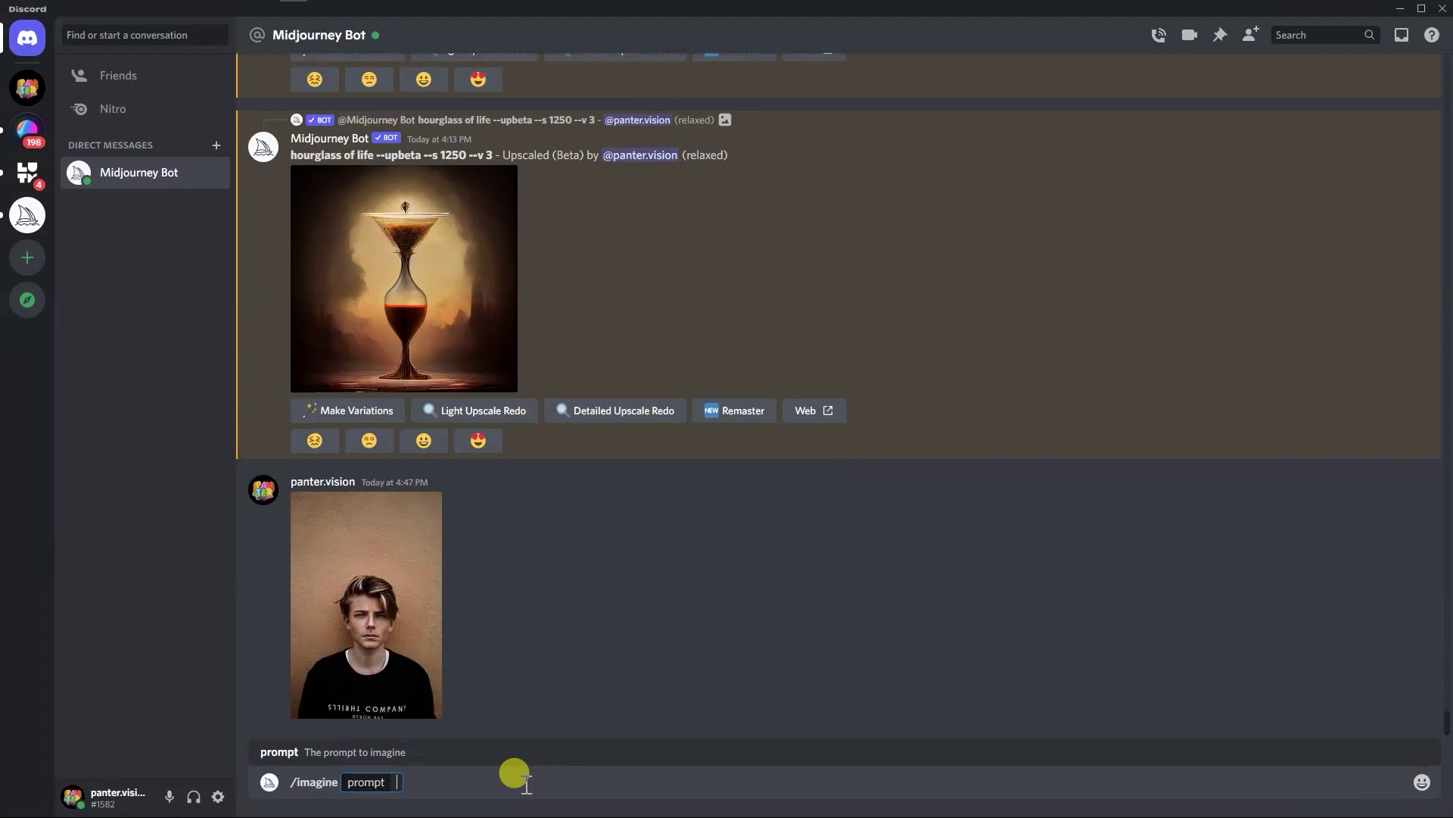
{"action": "key", "text": "ctrl+v"}
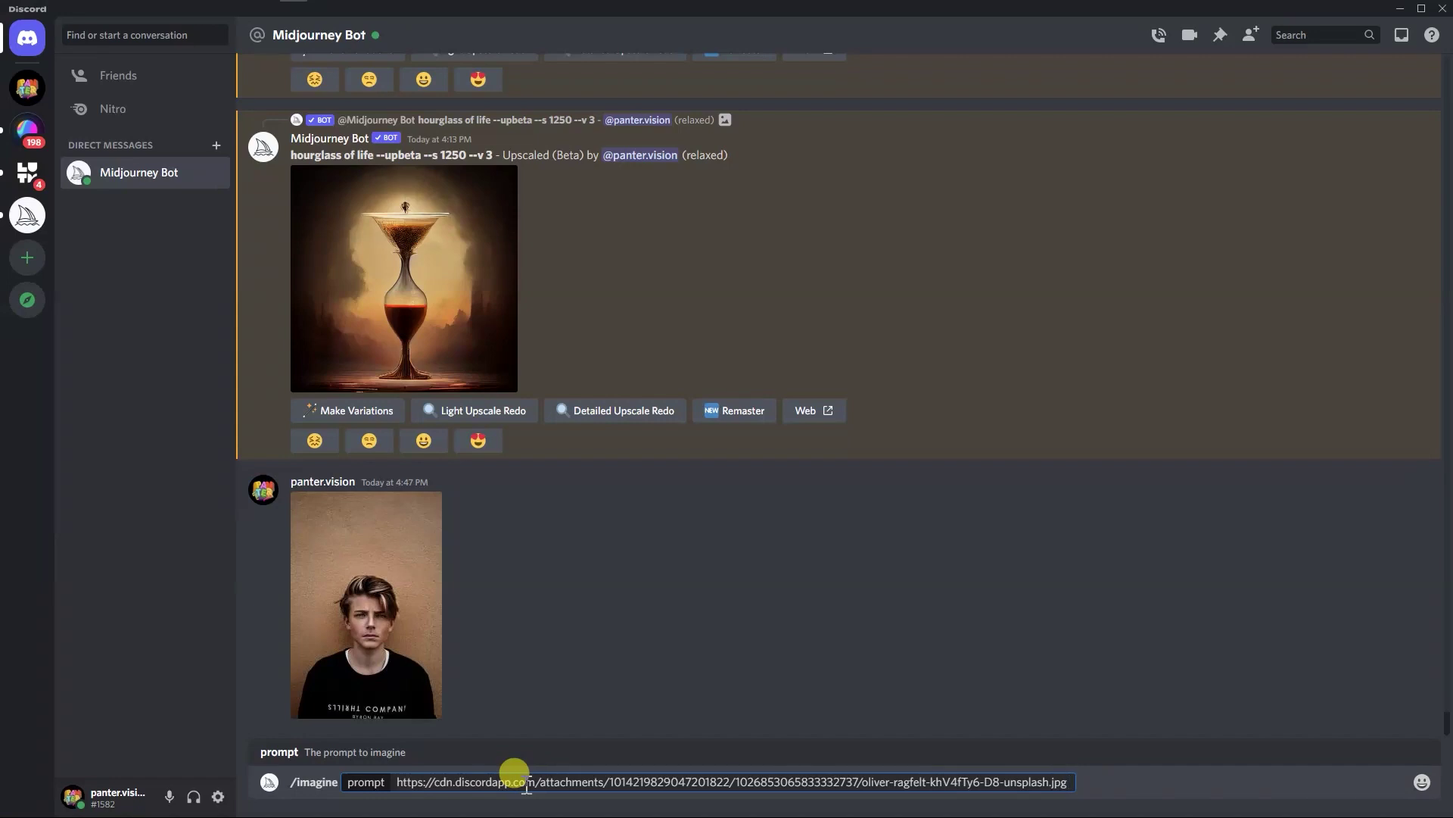
Complete the prompt after the image address with "old --ar 12:19" and submit it.
{"action": "type", "text": "--"}
{"action": "type", "text": "ar"}
{"action": "type", "text": " 12"}
{"action": "type", "text": ":19"}
{"action": "type", "text": "old man"}
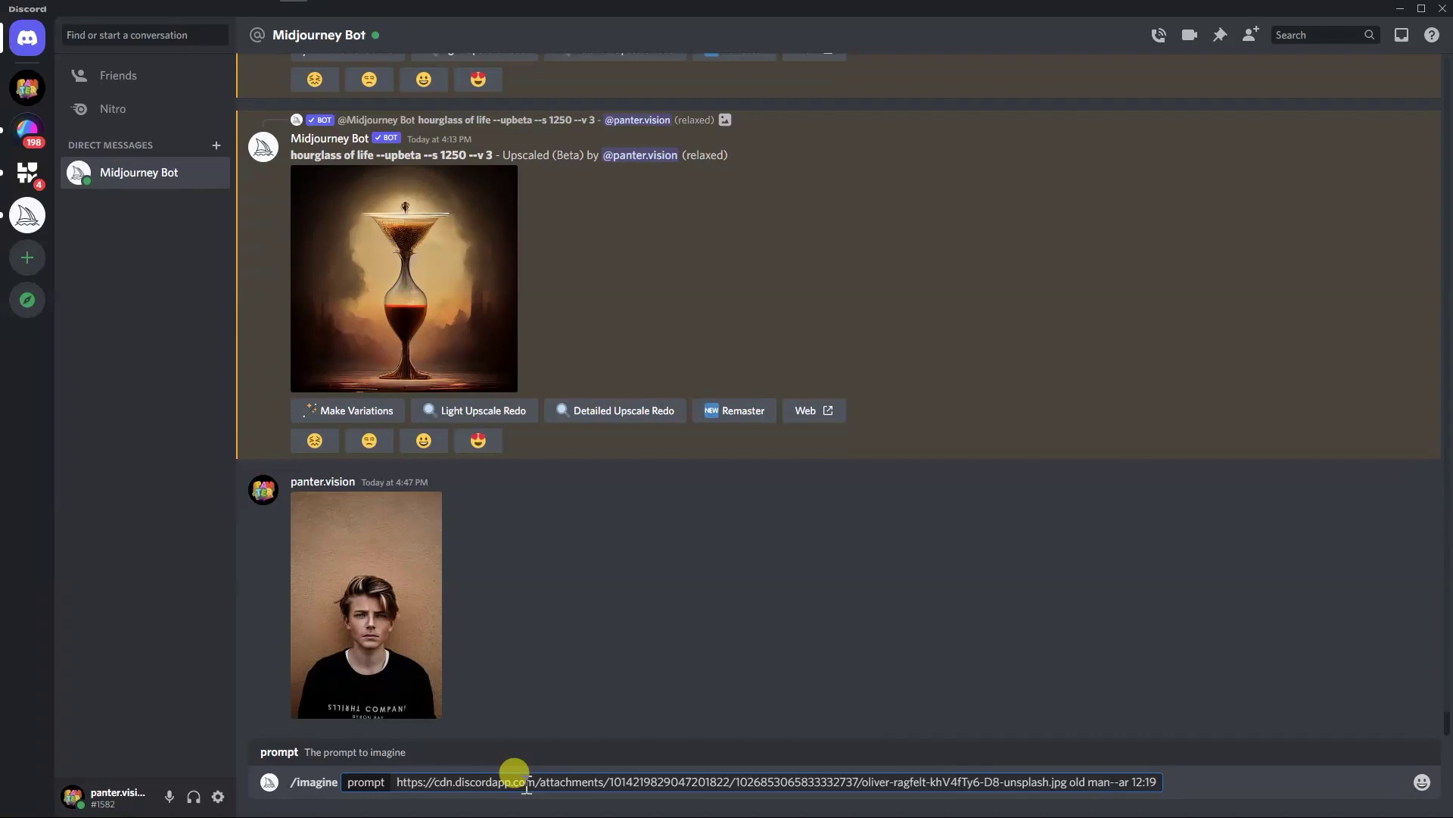
{"action": "key", "text": "BackSpace"}
{"action": "key", "text": "BackSpace"}
{"action": "key", "text": "BackSpace"}
{"action": "key", "text": "Return"}
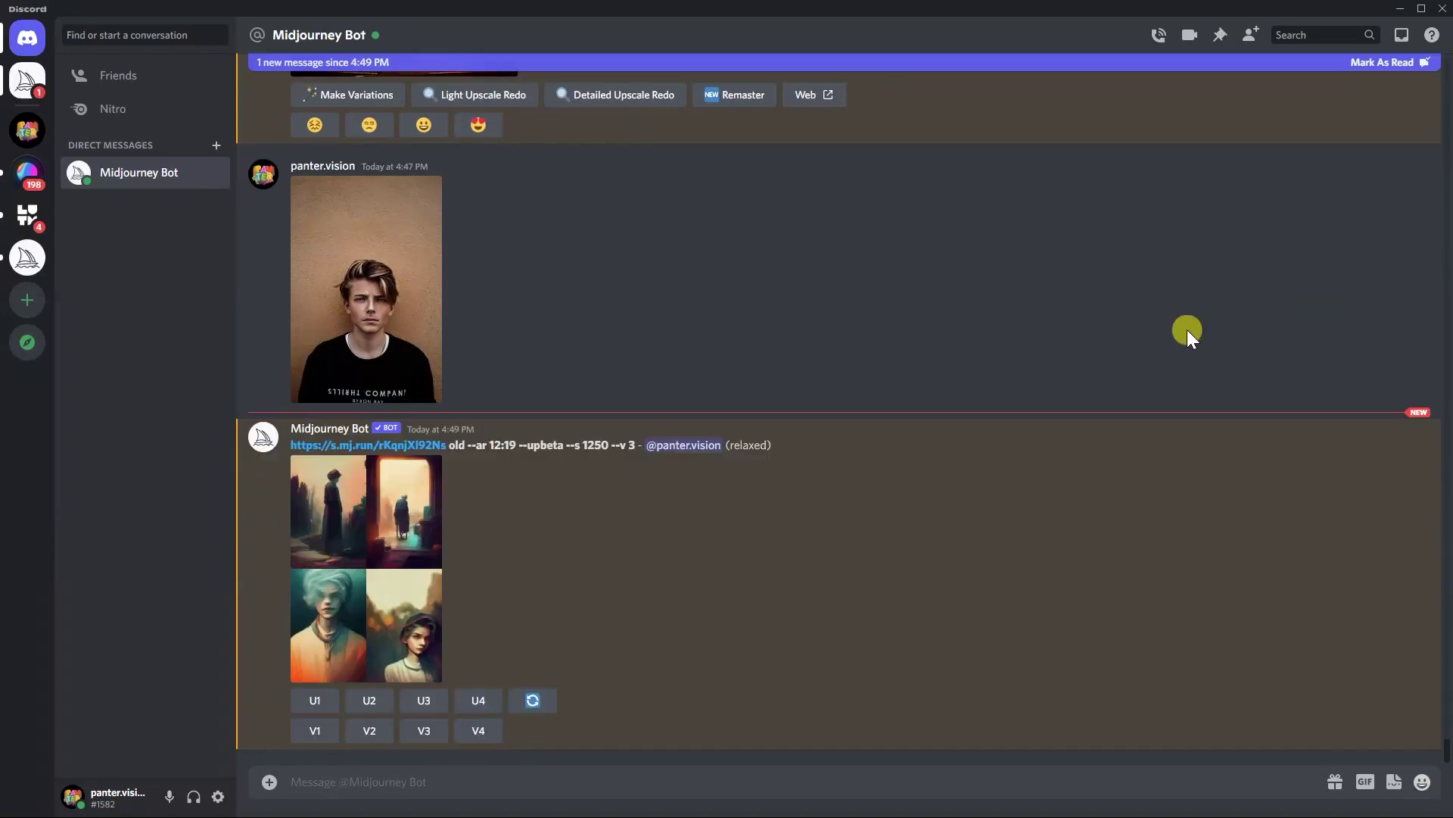
Review the generated "old" image grid at enlarged size and upscale its third image.
{"action": "left_click", "coordinate": [388, 521]}
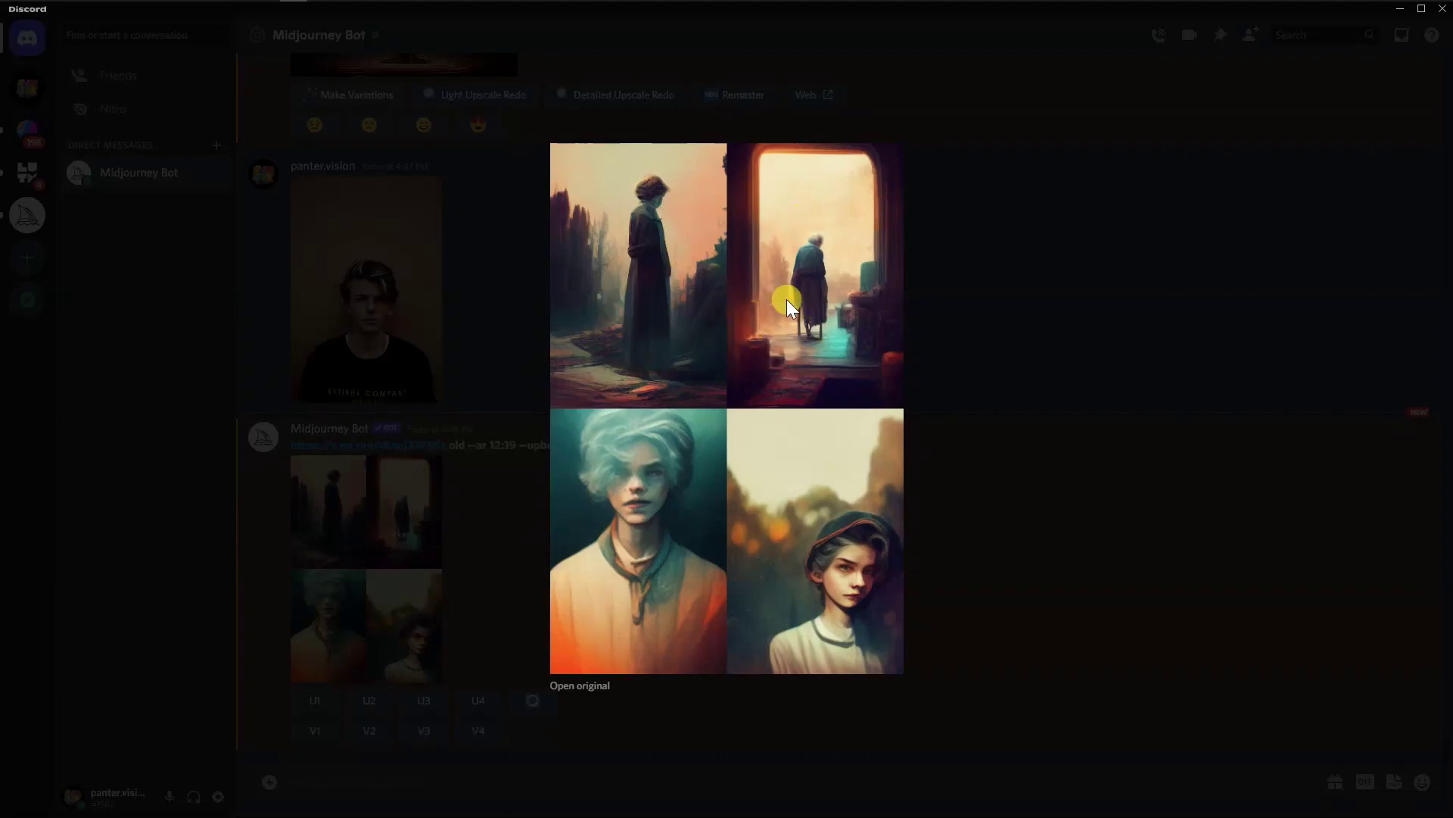
{"action": "left_click", "coordinate": [429, 544]}
{"action": "left_click", "coordinate": [423, 702]}
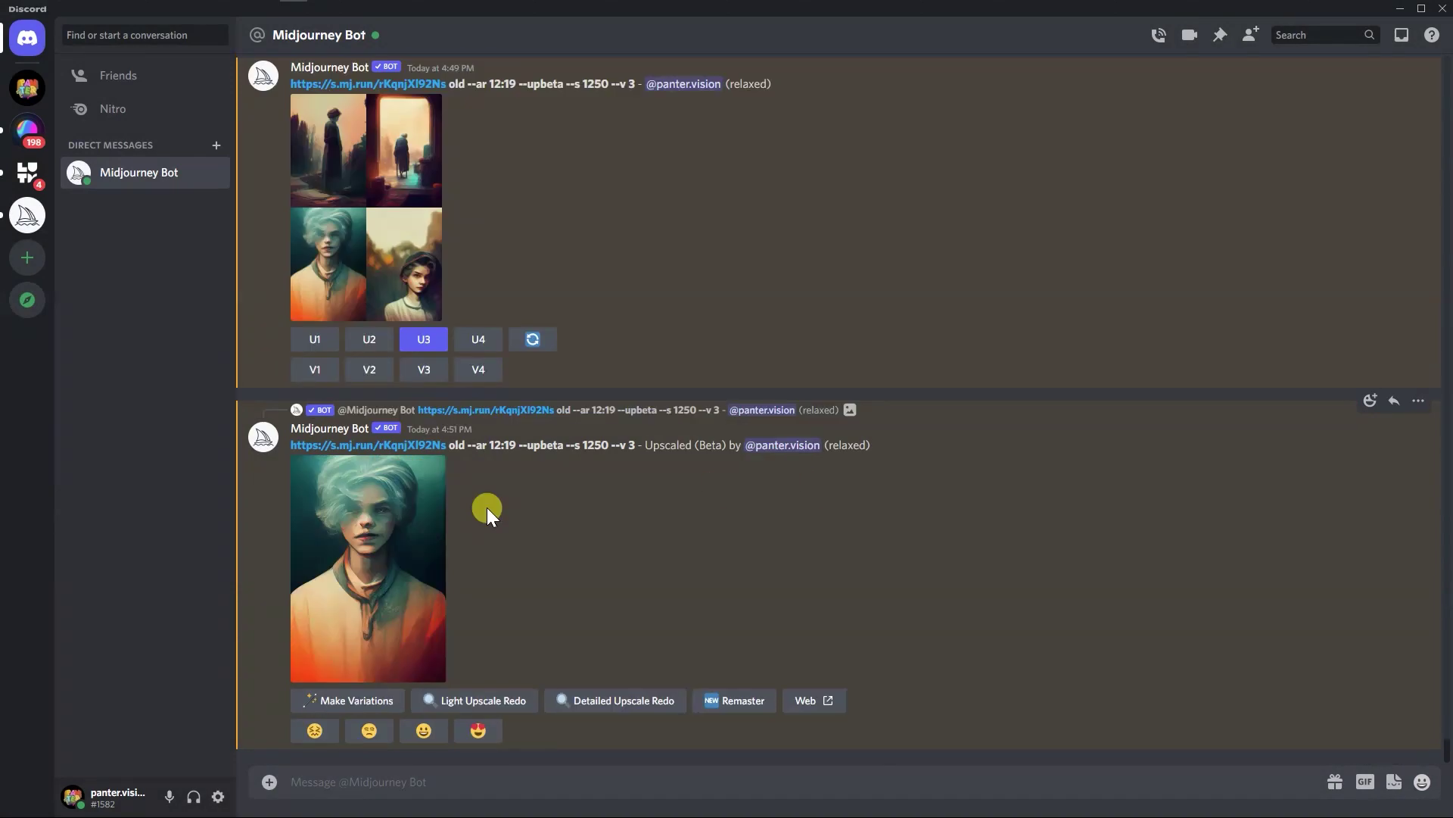
Remaster the upscaled third image and view both the upscale and its remastered version at enlarged size.
{"action": "left_click", "coordinate": [752, 708]}
{"action": "left_click", "coordinate": [387, 498]}
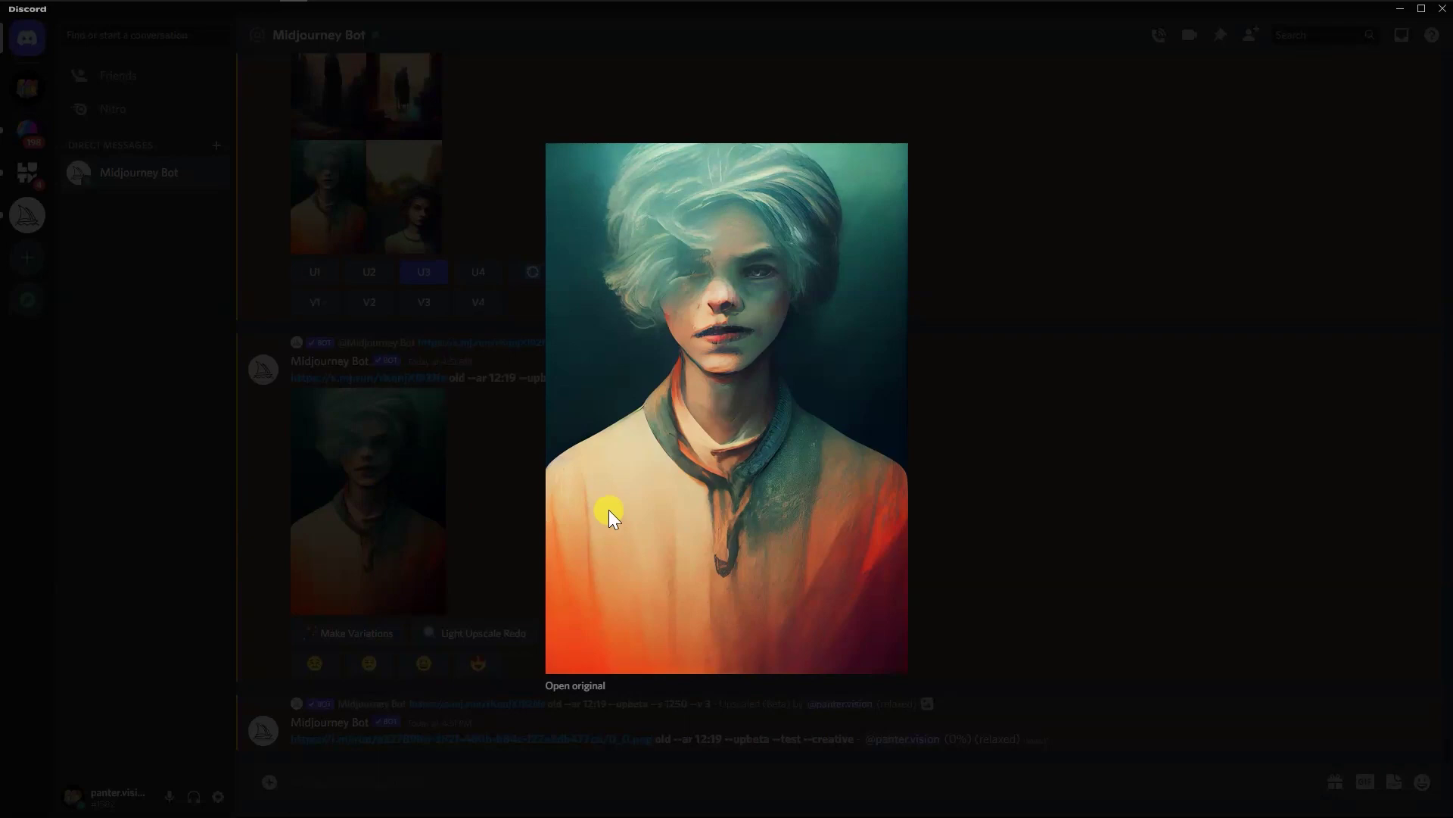
{"action": "left_click", "coordinate": [456, 597]}
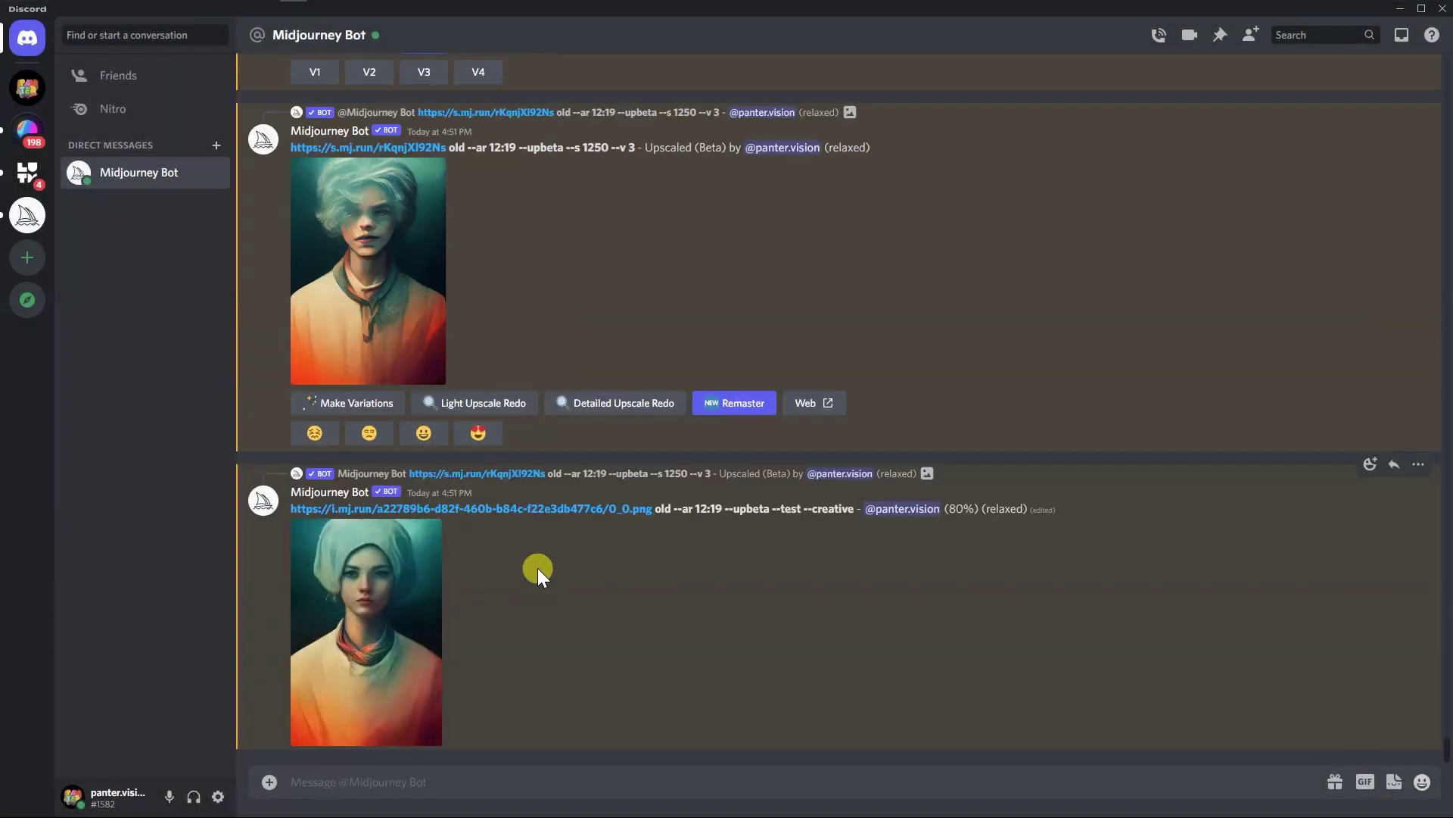
{"action": "left_click", "coordinate": [435, 571]}
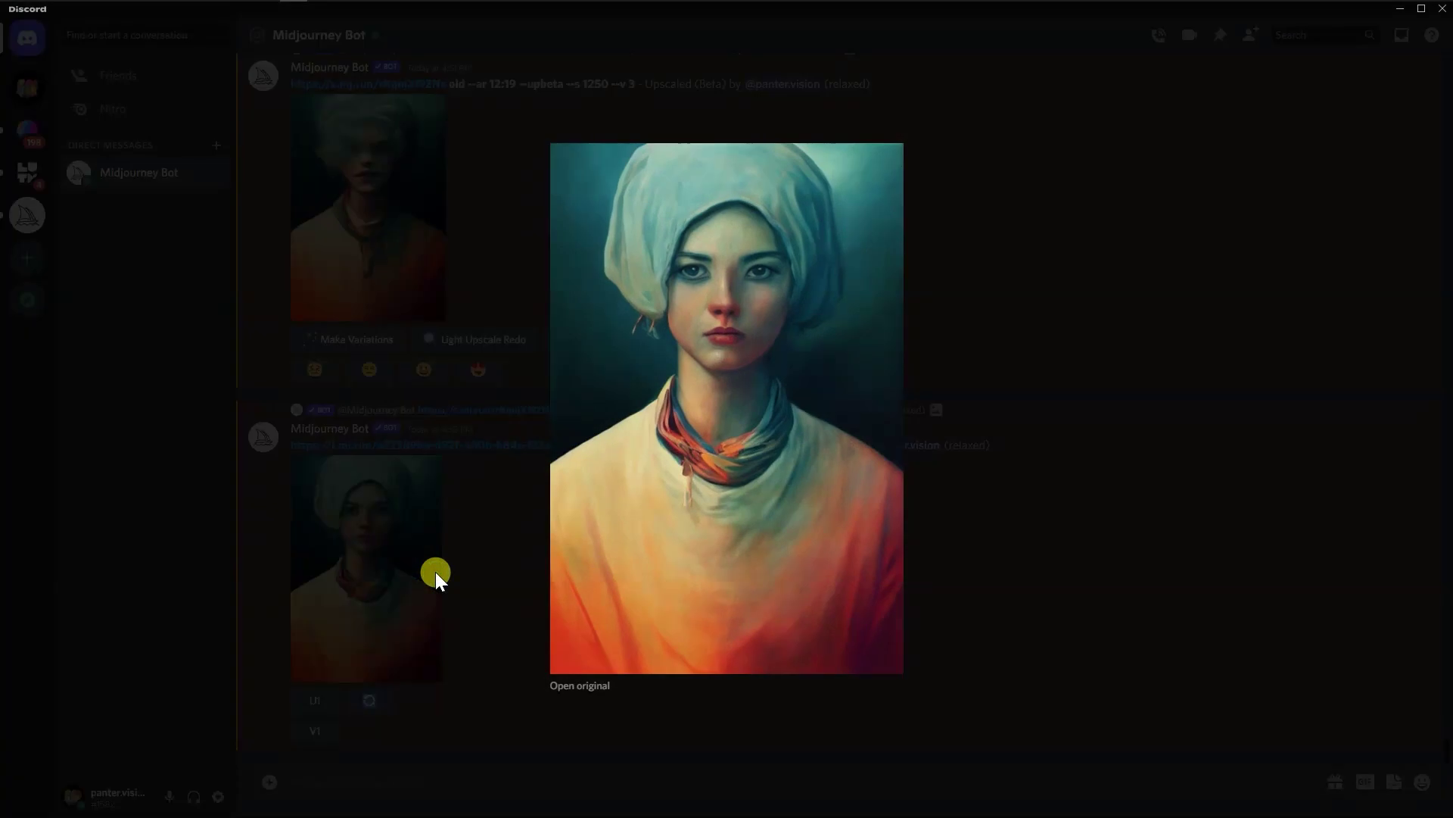
{"action": "left_click", "coordinate": [561, 666]}
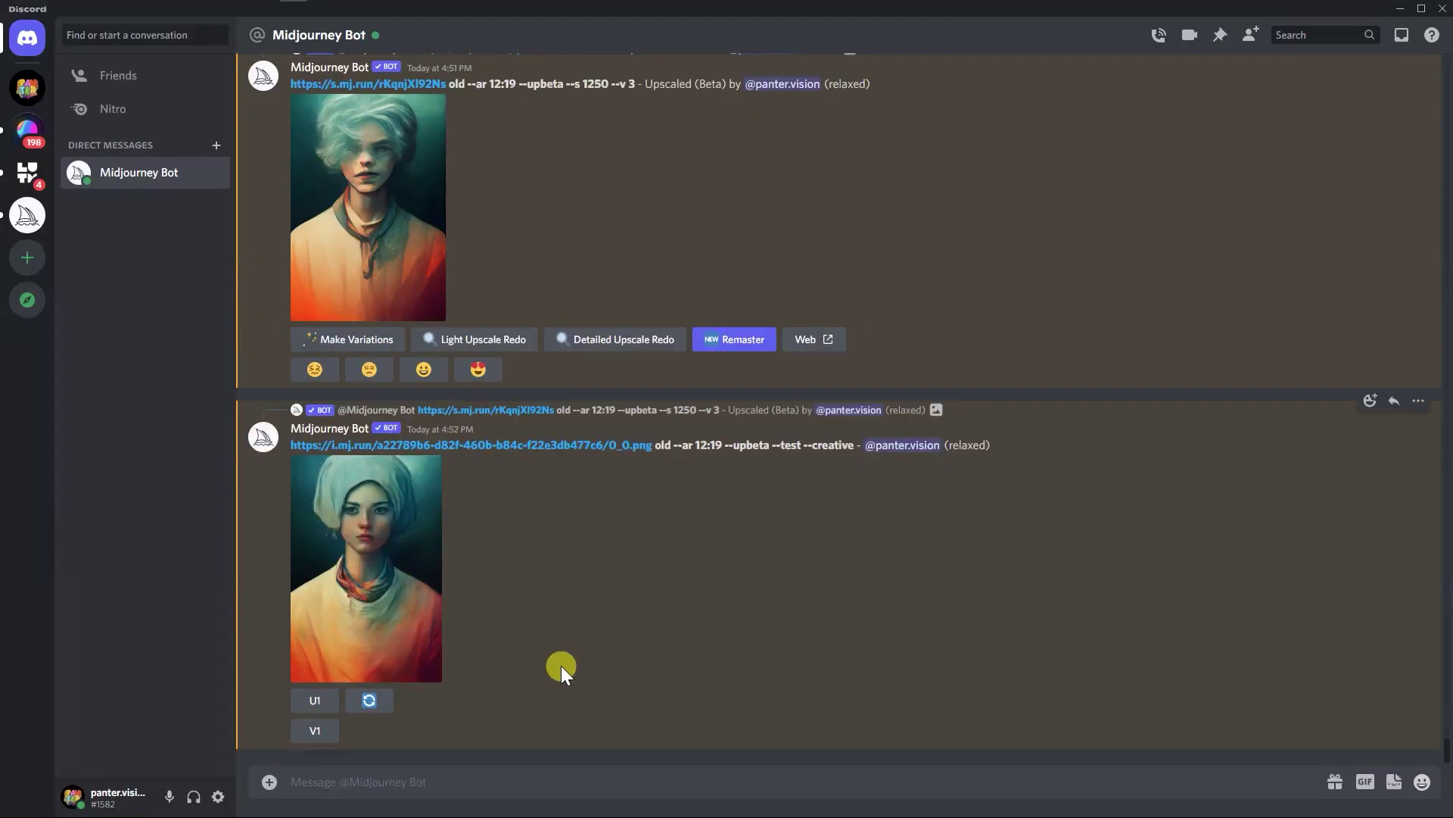
Go back to the "old" image grid, view it enlarged, and upscale its fourth image.
{"action": "scroll", "coordinate": [561, 666], "scroll_direction": "up", "scroll_amount": 5}
{"action": "left_click", "coordinate": [424, 661]}
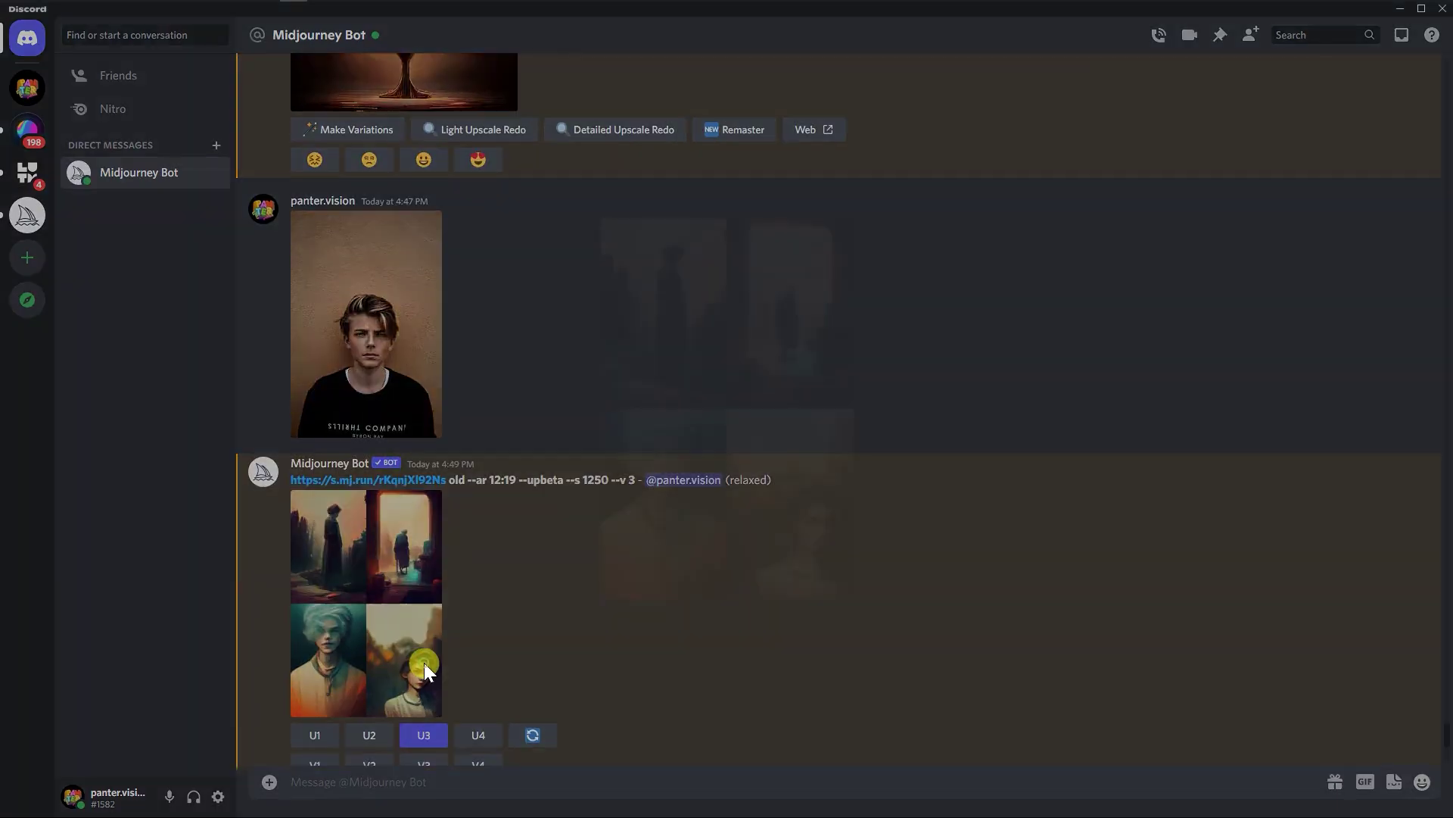
{"action": "left_click", "coordinate": [720, 687]}
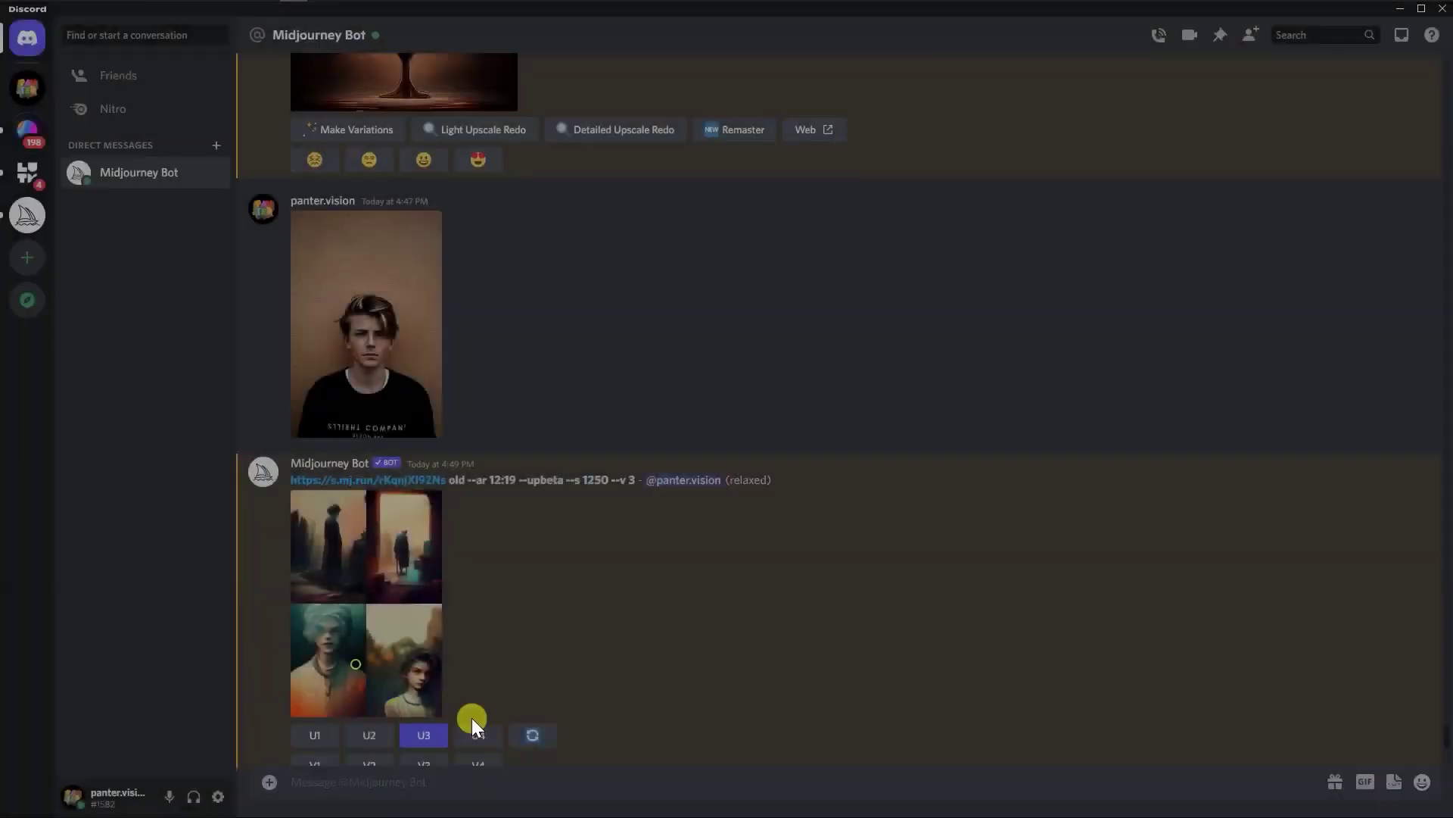
Remaster the upscaled fourth image and view the remastered result at enlarged size.
{"action": "scroll", "coordinate": [424, 644], "scroll_direction": "down", "scroll_amount": 5}
{"action": "left_click", "coordinate": [376, 558]}
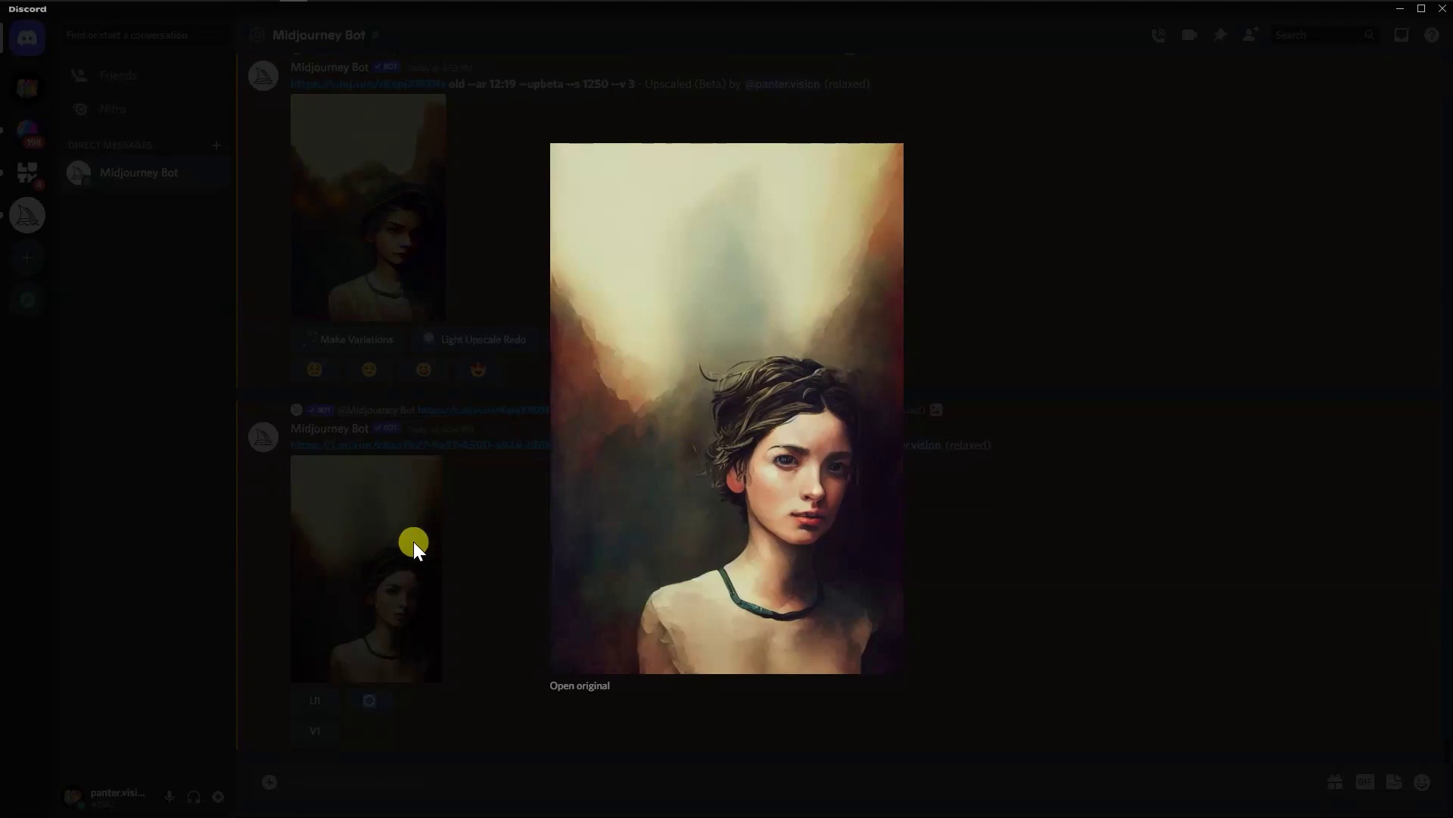
{"action": "left_click", "coordinate": [427, 542]}
Look back through the upscaled and remastered results and compare the "old" image grid with the uploaded portrait.
{"action": "scroll", "coordinate": [658, 573], "scroll_direction": "down", "scroll_amount": 5}
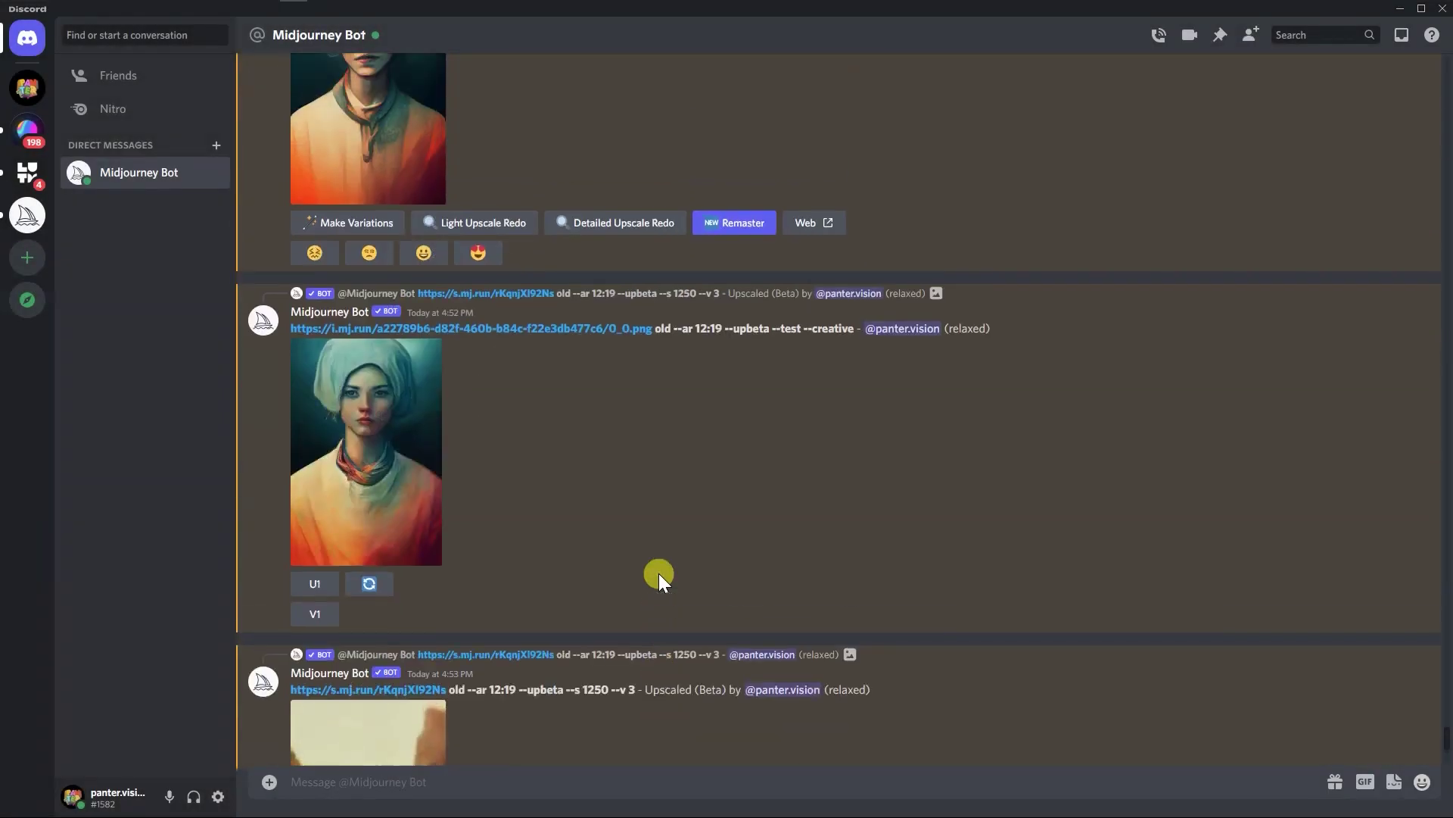
{"action": "scroll", "coordinate": [658, 574], "scroll_direction": "up", "scroll_amount": 2}
{"action": "scroll", "coordinate": [657, 574], "scroll_direction": "up", "scroll_amount": 6}
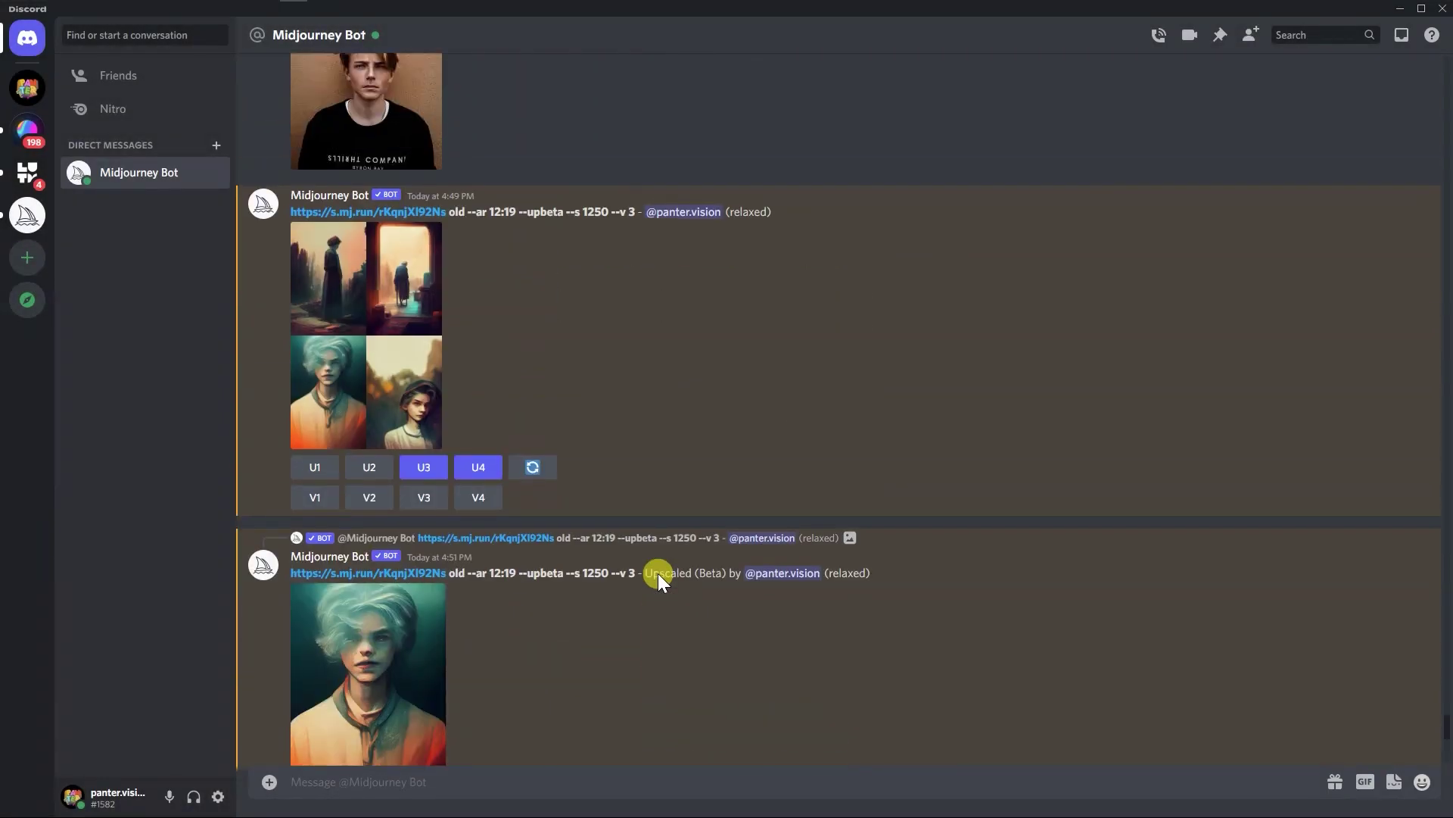
{"action": "scroll", "coordinate": [649, 564], "scroll_direction": "up", "scroll_amount": 1}
{"action": "scroll", "coordinate": [475, 573], "scroll_direction": "up", "scroll_amount": 2}
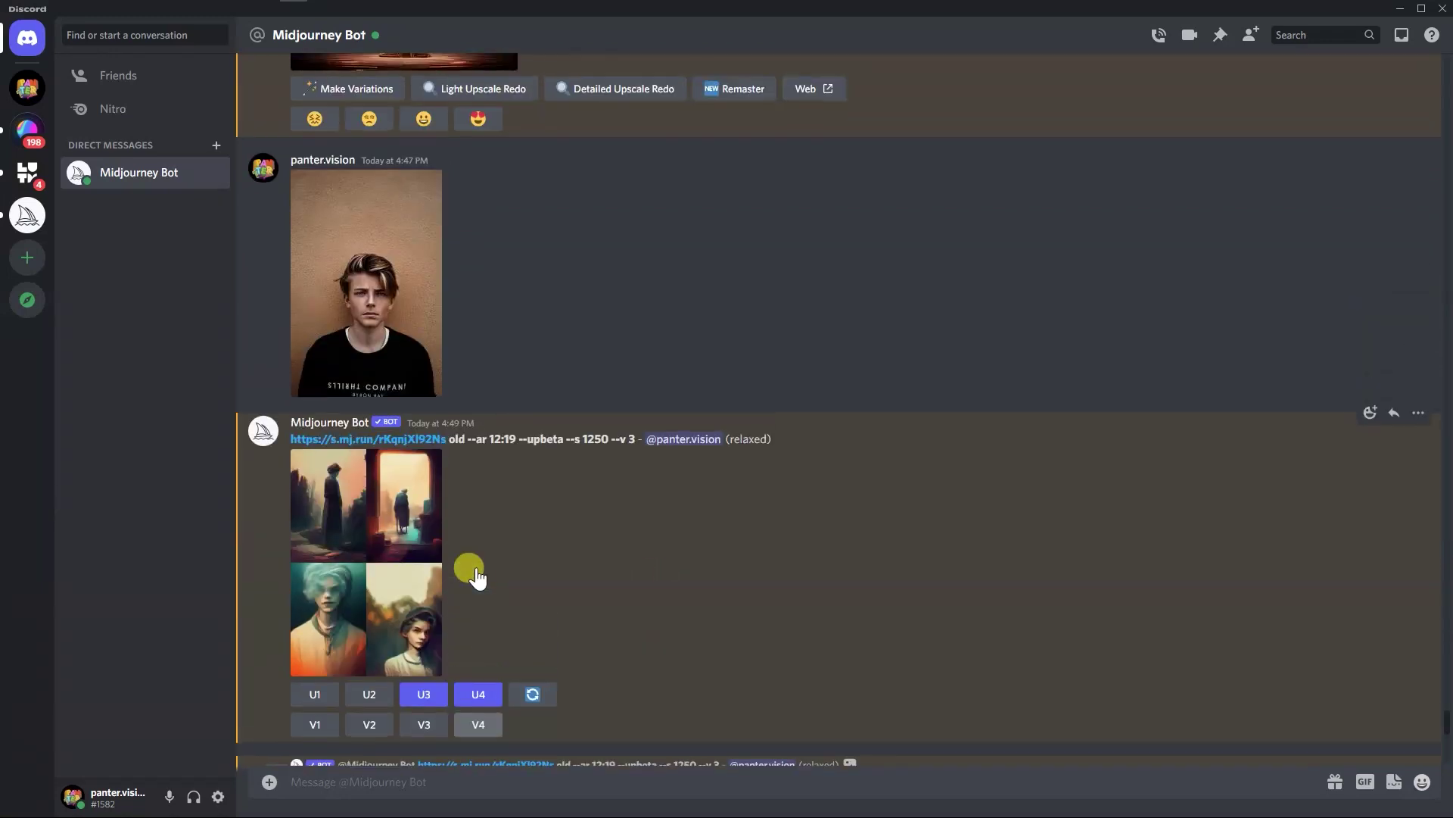
{"action": "scroll", "coordinate": [477, 568], "scroll_direction": "down", "scroll_amount": 2}
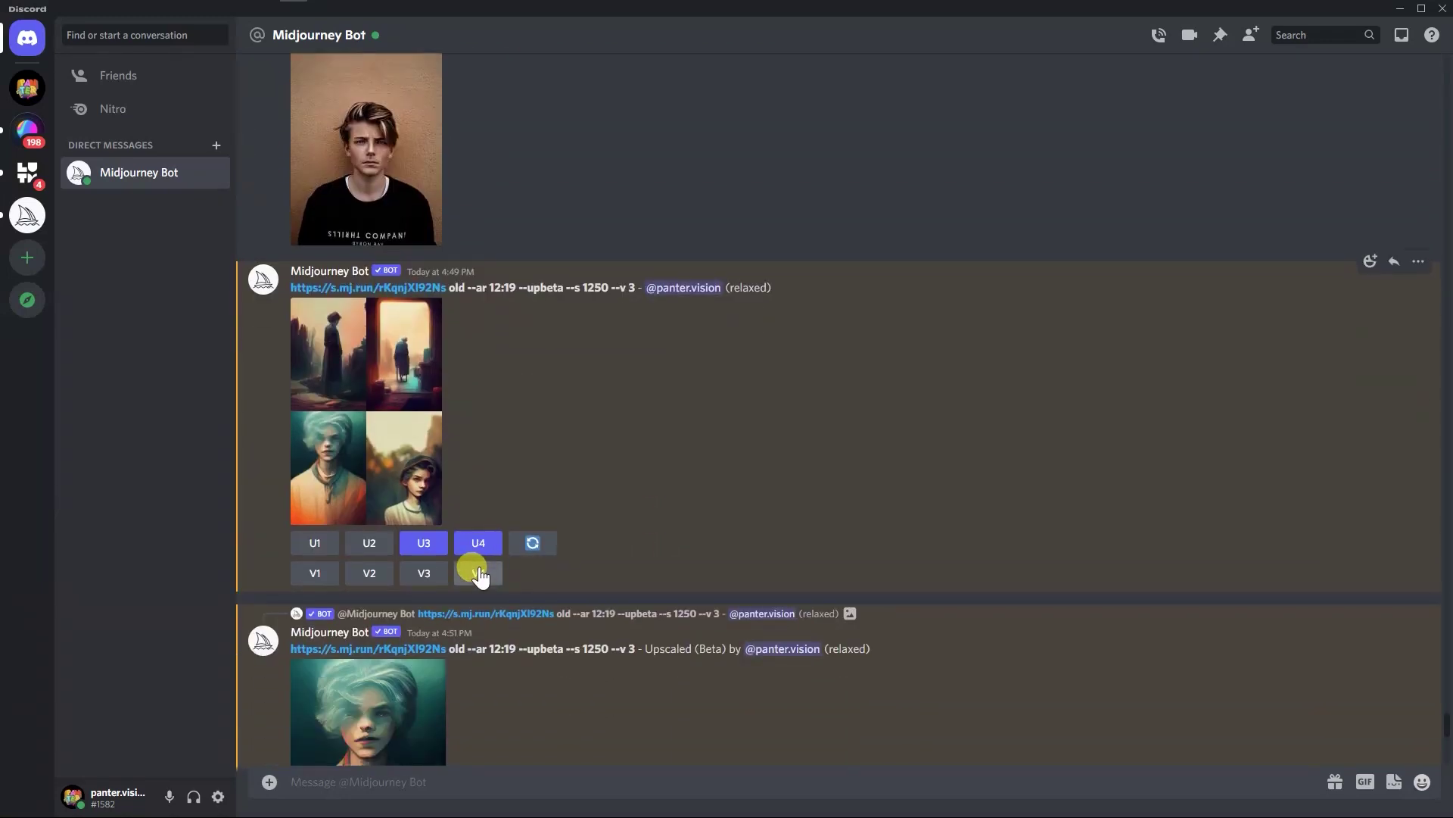
{"action": "scroll", "coordinate": [478, 575], "scroll_direction": "up", "scroll_amount": 2}
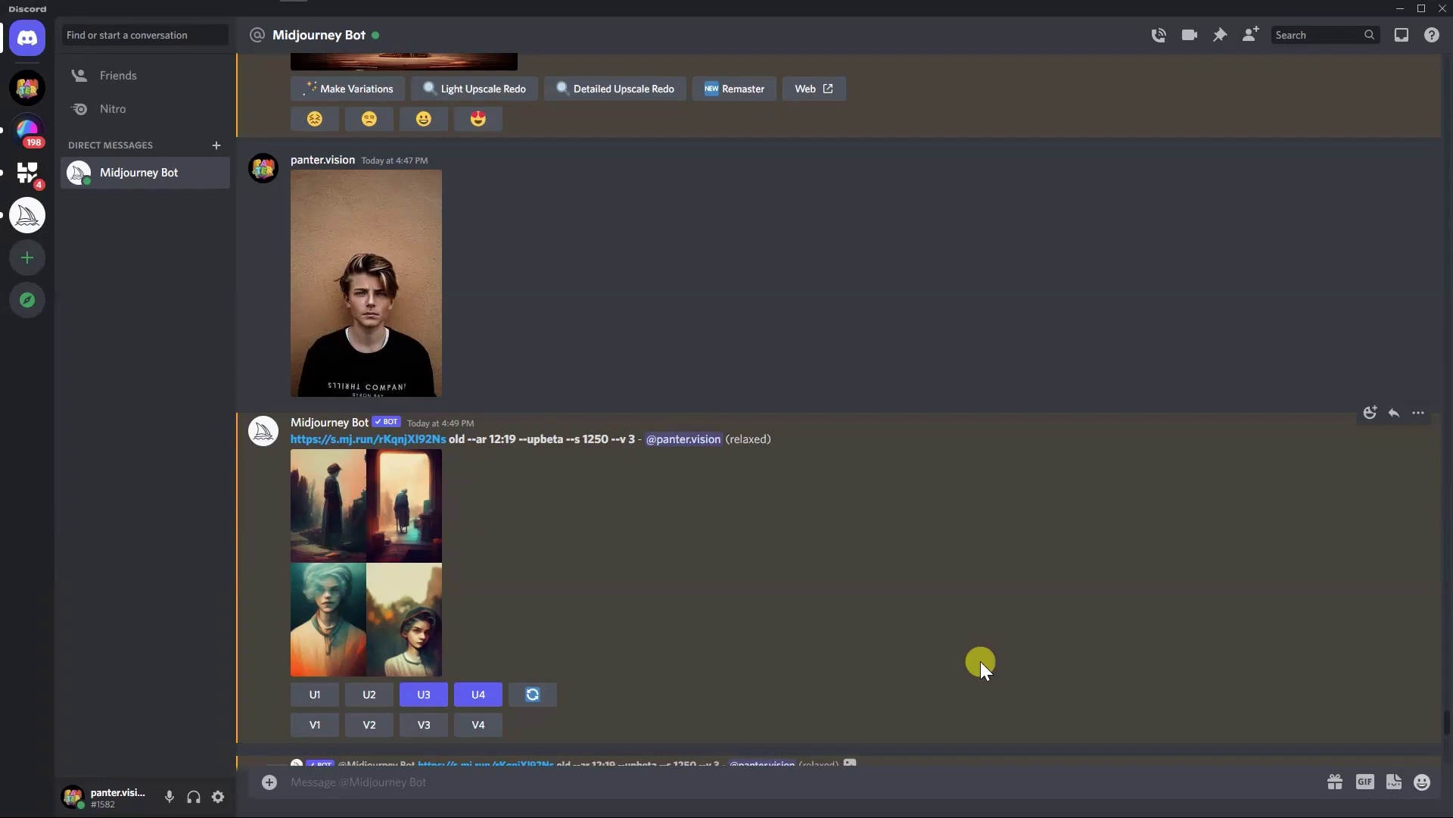